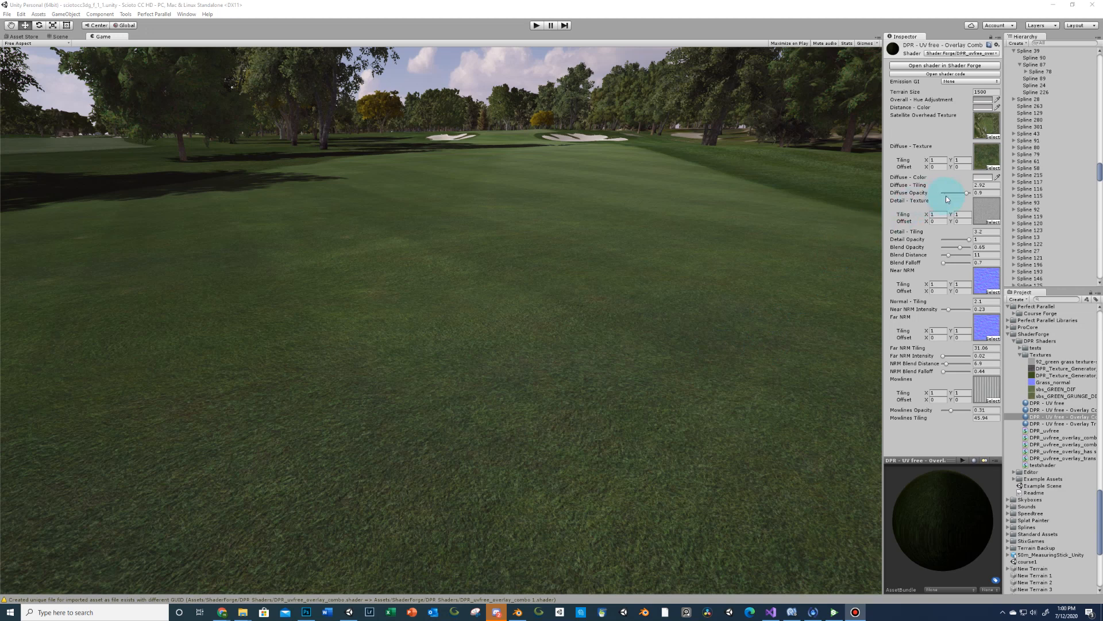
Set the fairway material's Diffuse Opacity and Mowlines Opacity to 0, and locate its satellite overhead texture among the project assets.
{"action": "left_click_drag", "start_coordinate": [958, 193], "coordinate": [936, 193]}
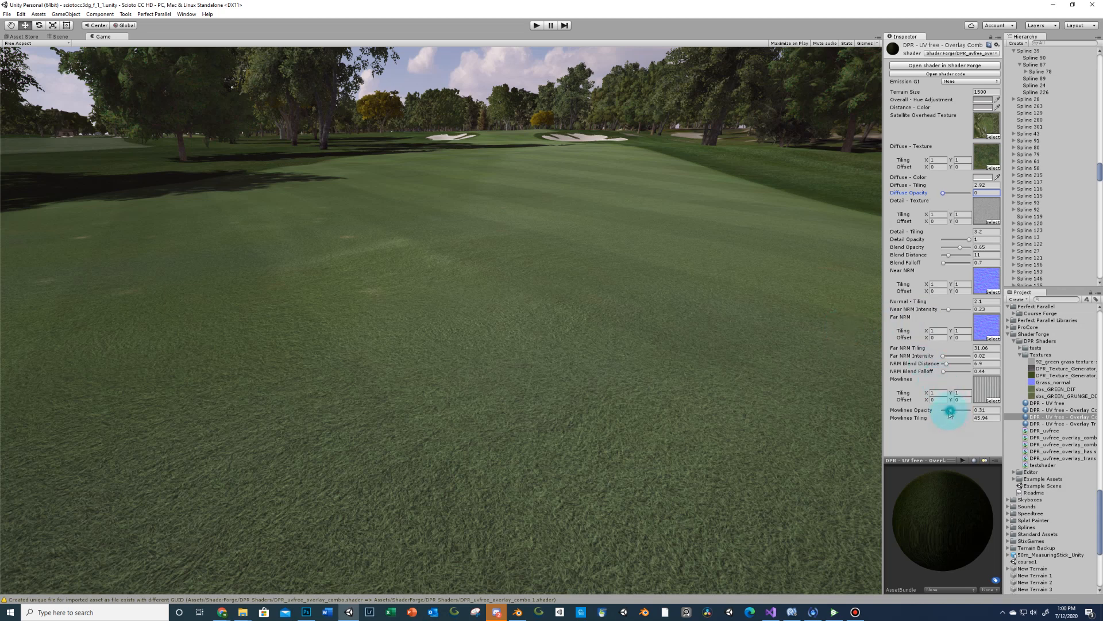
{"action": "left_click_drag", "start_coordinate": [951, 410], "coordinate": [937, 412]}
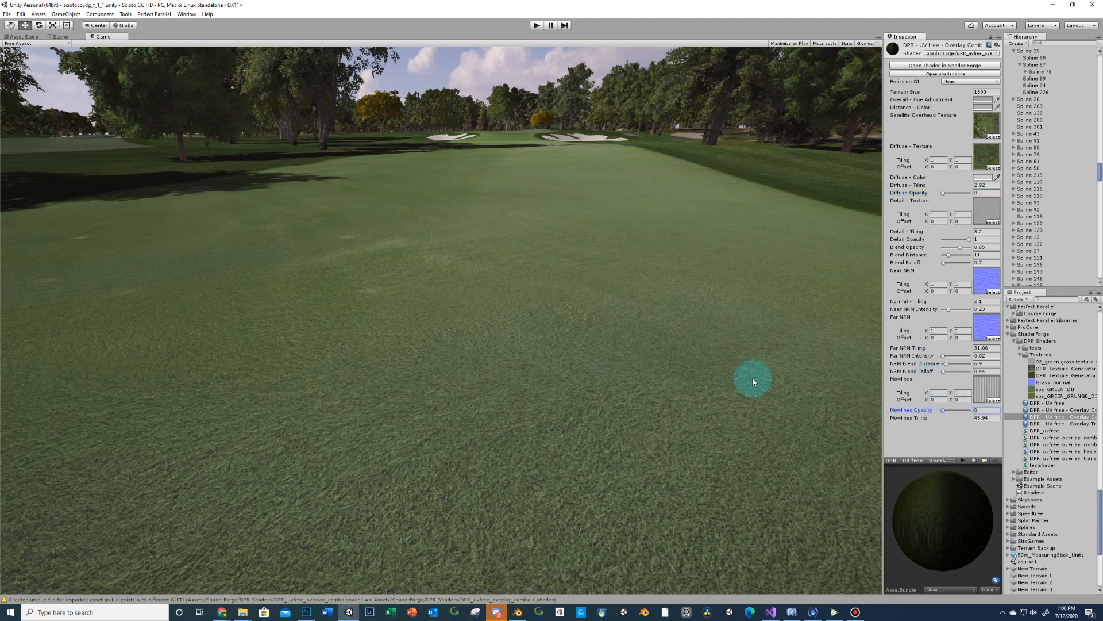
{"action": "left_click", "coordinate": [986, 125]}
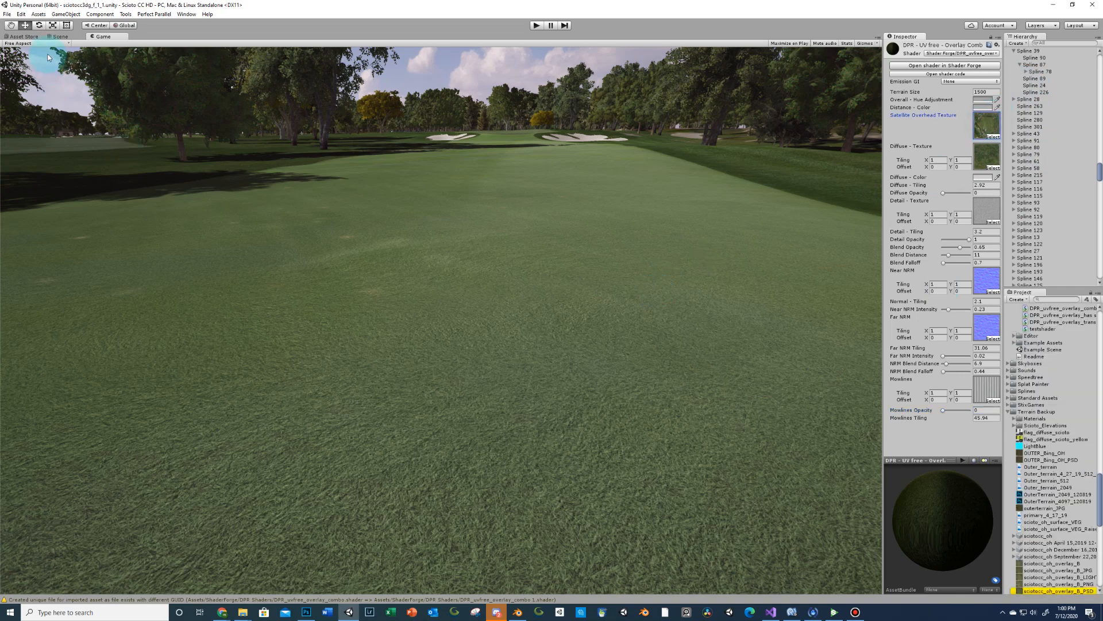
Find the Human_Height asset by searching for "human", place it on the fairway in the Scene view, and frame it.
{"action": "left_click", "coordinate": [59, 37]}
{"action": "right_click_drag", "start_coordinate": [523, 275], "coordinate": [533, 317]}
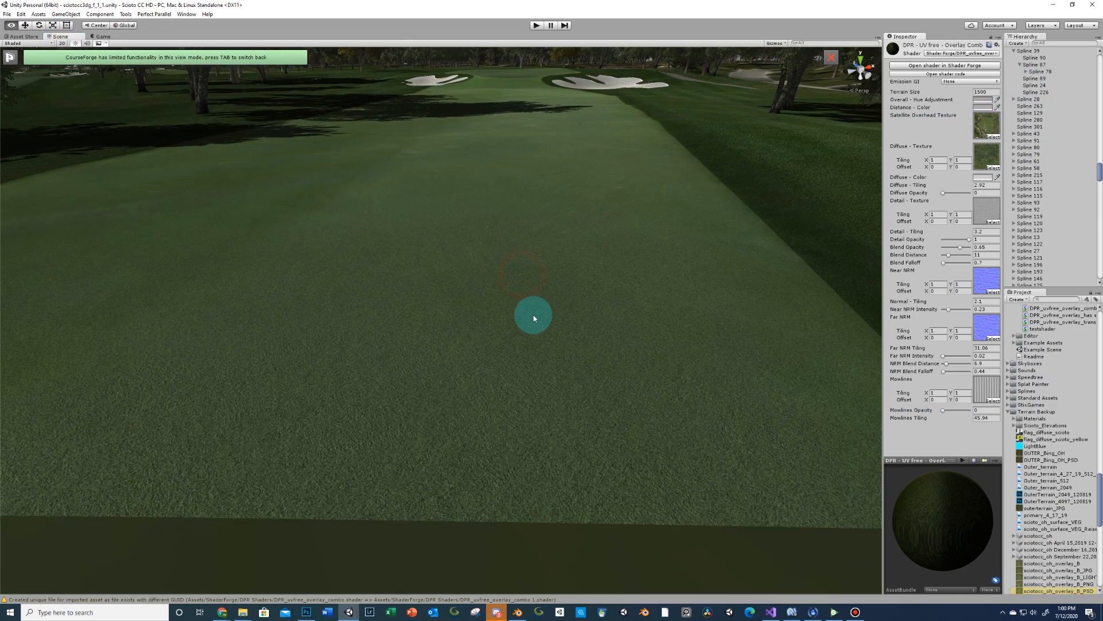
{"action": "scroll", "coordinate": [533, 315], "scroll_direction": "down", "scroll_amount": 6}
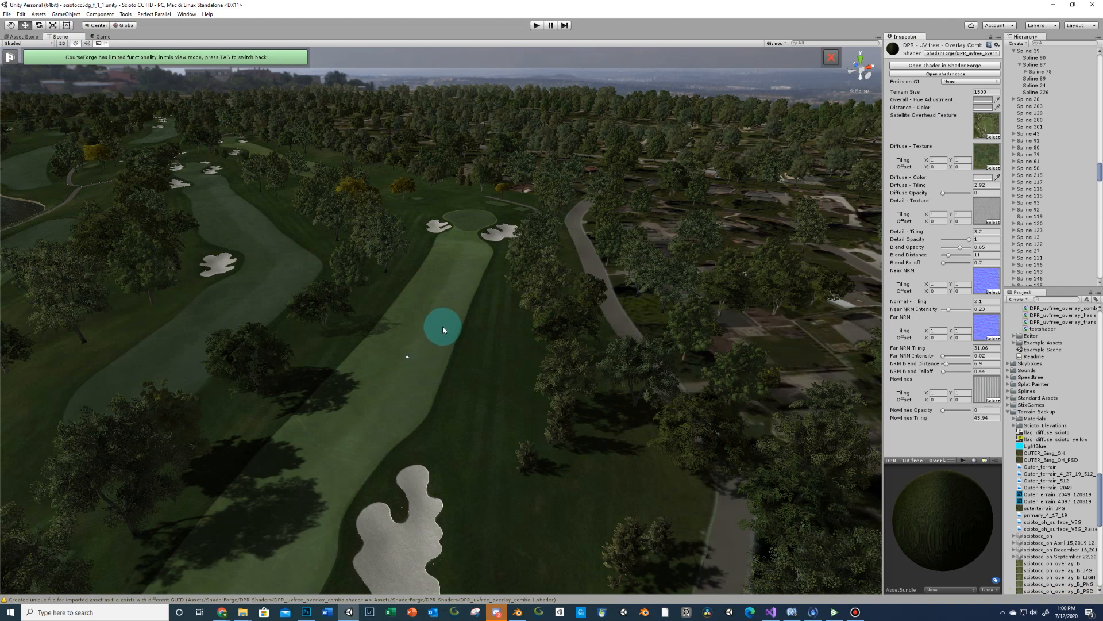
{"action": "scroll", "coordinate": [426, 341], "scroll_direction": "up", "scroll_amount": 10}
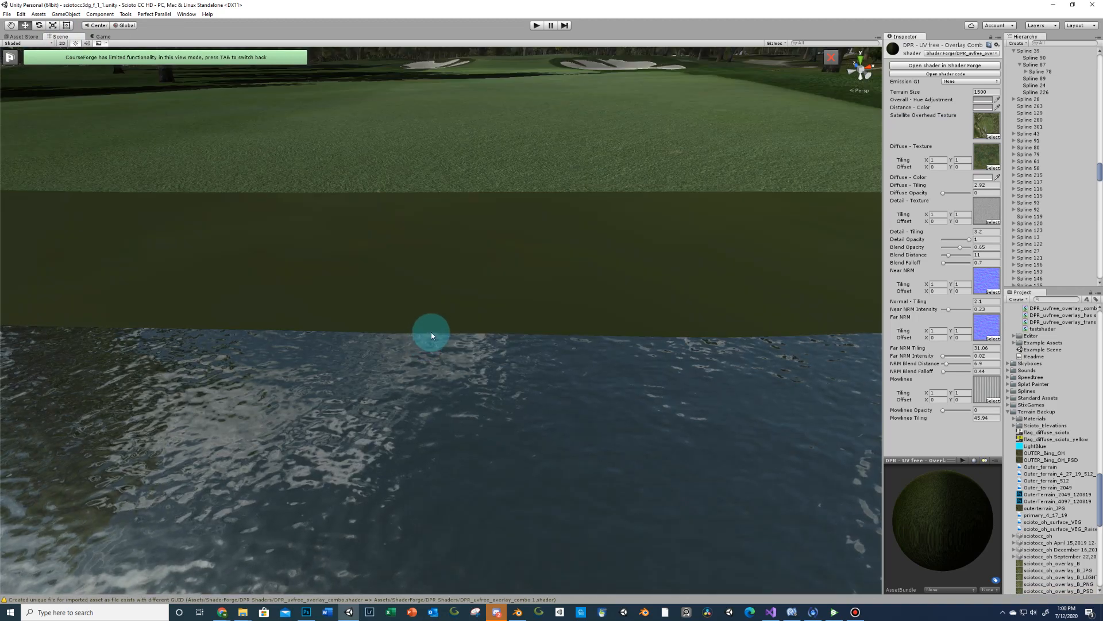
{"action": "scroll", "coordinate": [431, 332], "scroll_direction": "down", "scroll_amount": 3}
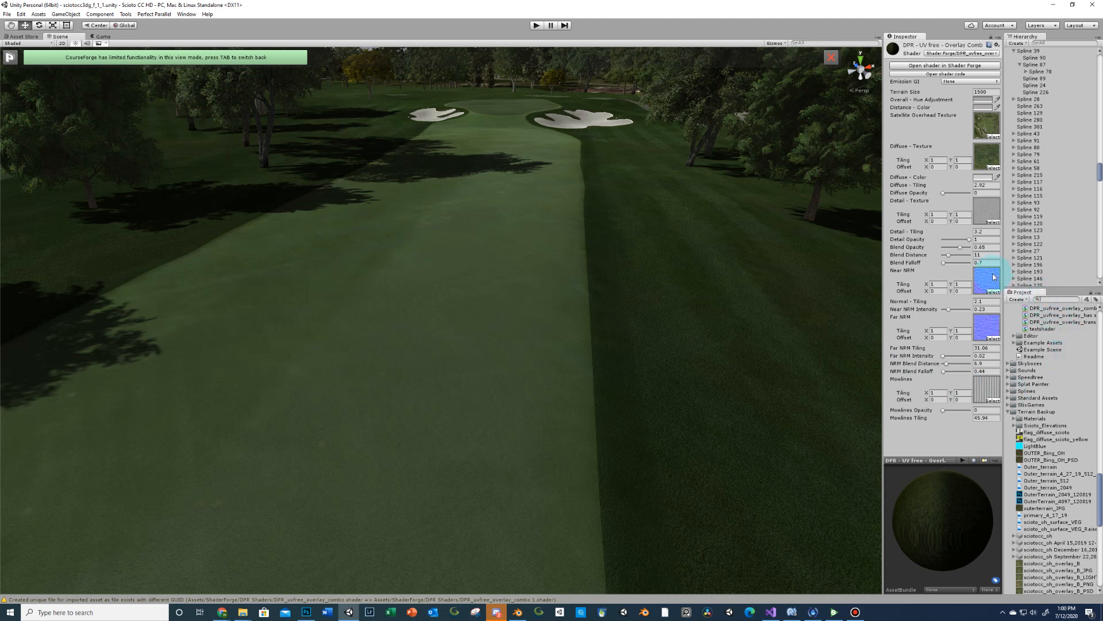
{"action": "type", "text": "human"}
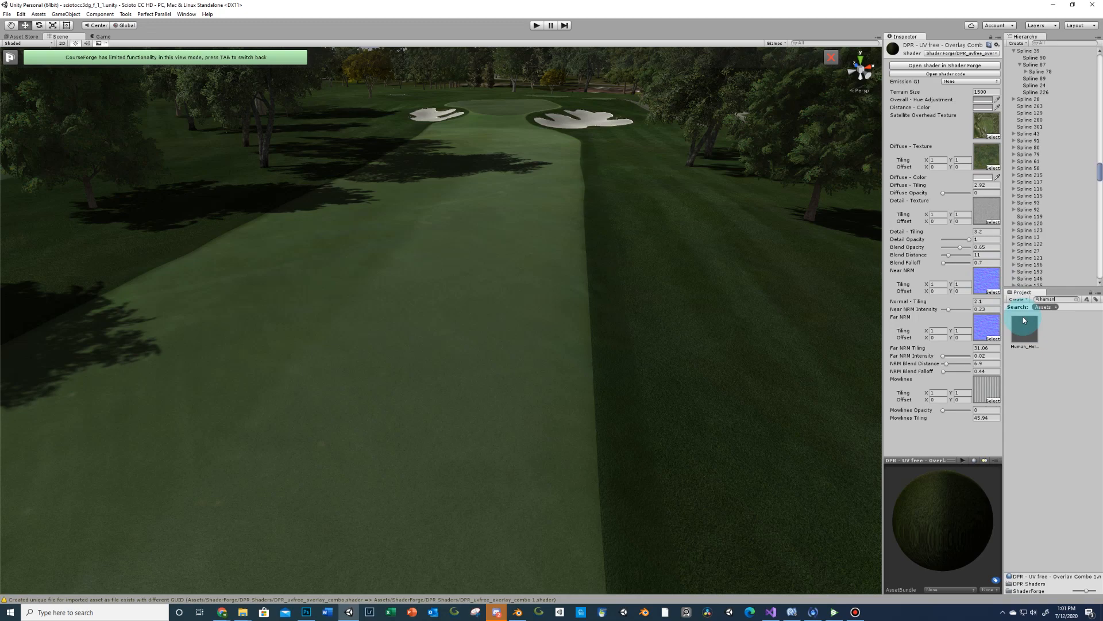
{"action": "left_click_drag", "start_coordinate": [1025, 329], "coordinate": [556, 317]}
{"action": "key", "text": "f"}
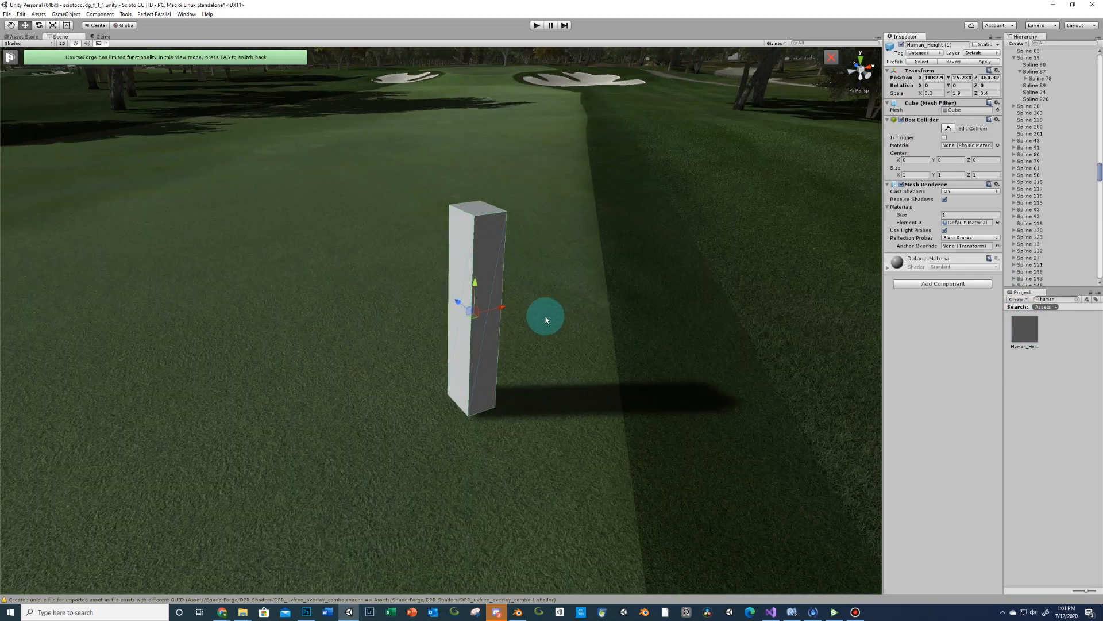
Select the fairway spline mesh, clear the asset search, and open its Element 1 material for editing.
{"action": "mouse_move", "coordinate": [523, 313]}
{"action": "right_mouse_down"}
{"action": "mouse_move", "coordinate": [540, 301]}
{"action": "mouse_move", "coordinate": [527, 297]}
{"action": "right_mouse_up"}
{"action": "key", "text": "w"}
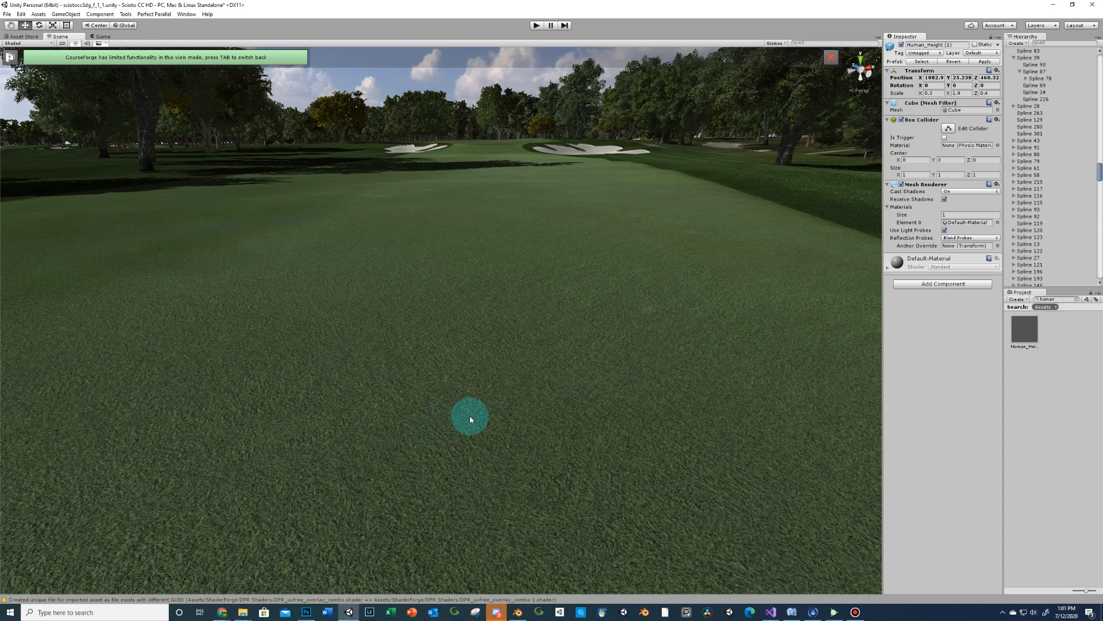
{"action": "right_click_drag", "start_coordinate": [556, 383], "coordinate": [554, 383]}
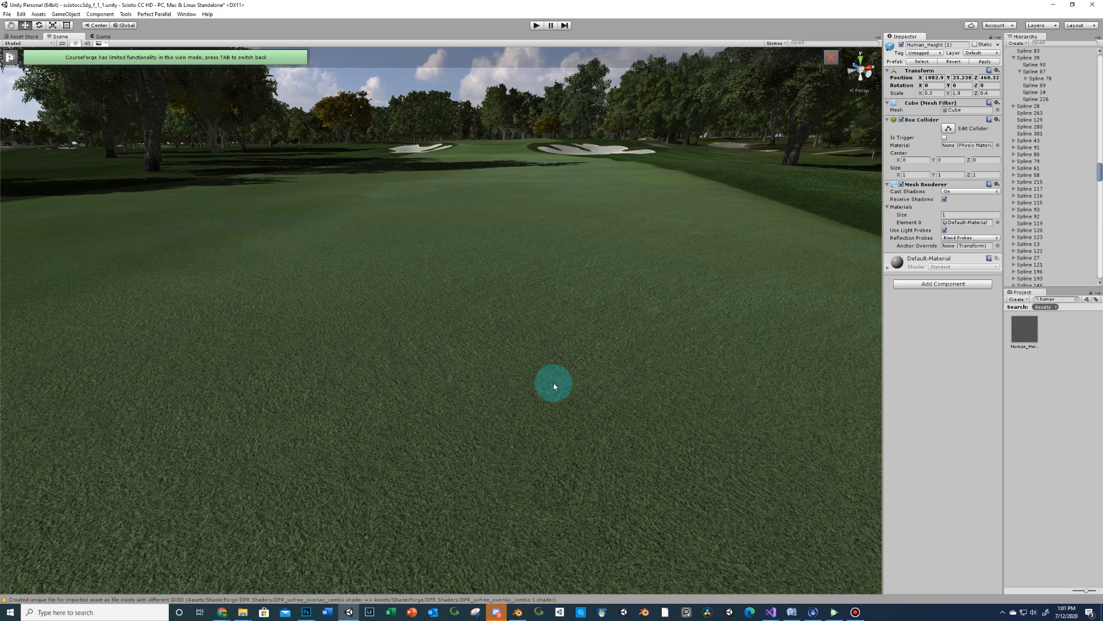
{"action": "left_click", "coordinate": [632, 375]}
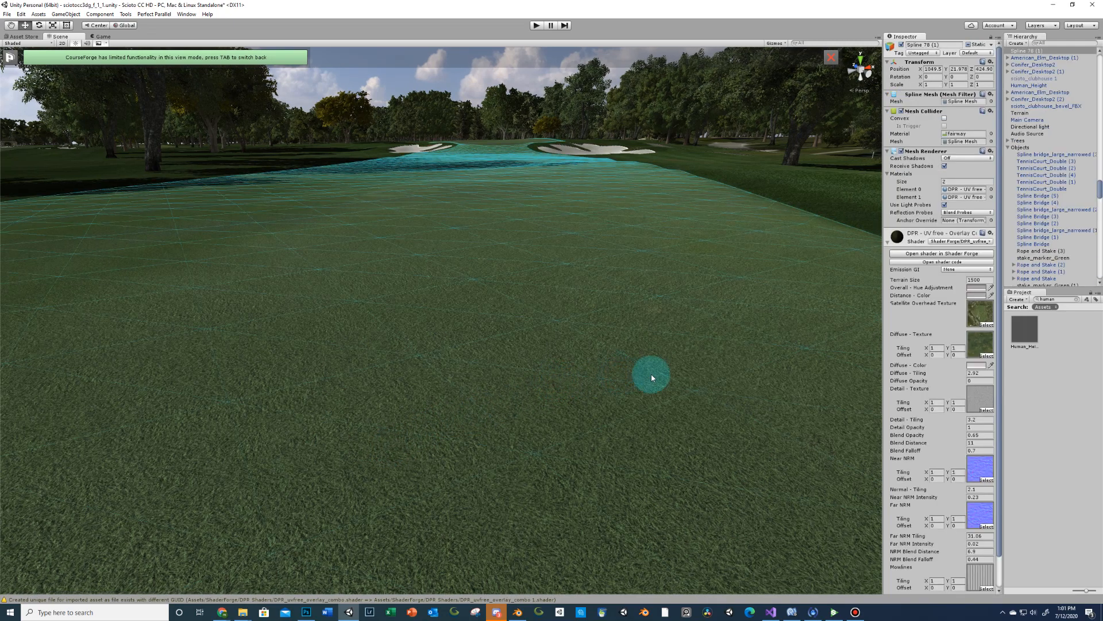
{"action": "left_click", "coordinate": [1053, 298]}
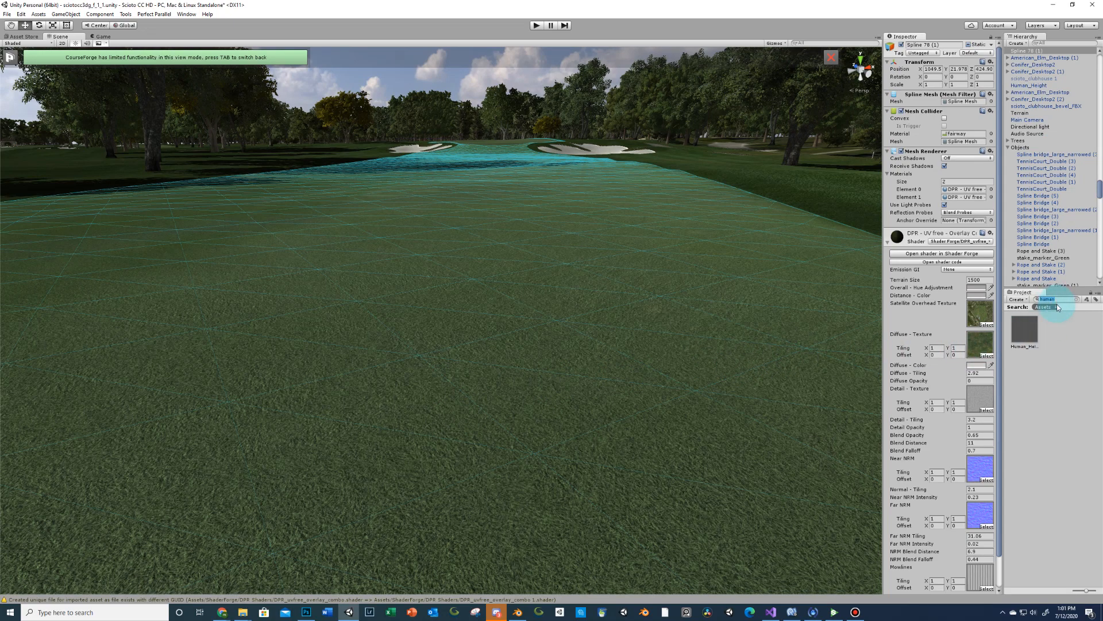
{"action": "key", "text": "BackSpace"}
{"action": "left_click", "coordinate": [951, 197]}
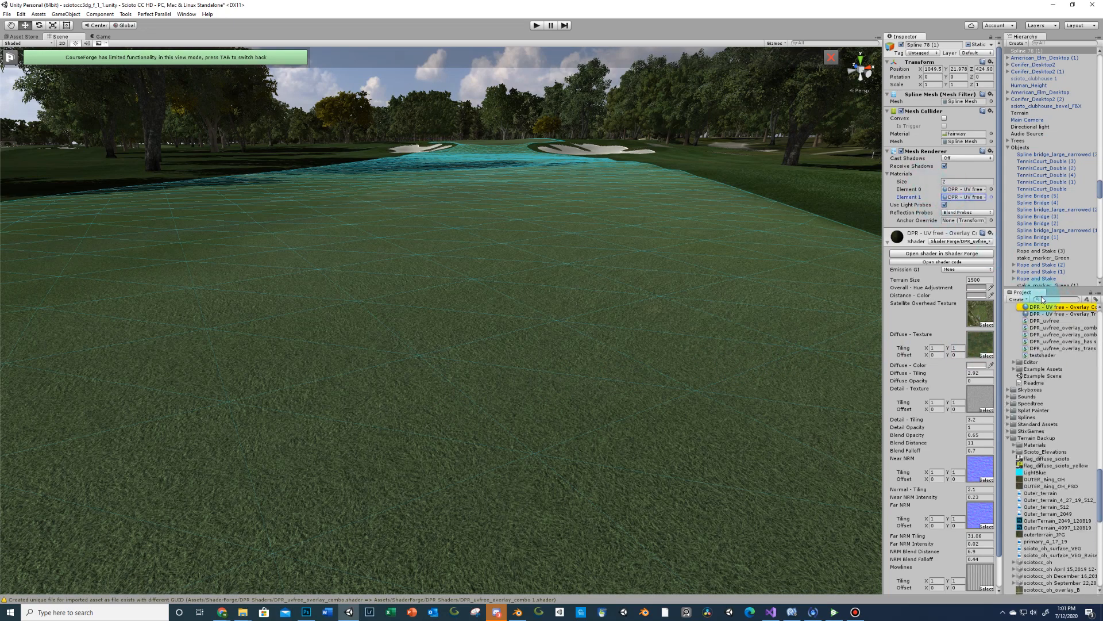
{"action": "left_click", "coordinate": [1033, 306]}
Examine the fairway with only the overhead texture and grass detail showing, from high above and from player height.
{"action": "right_click_drag", "start_coordinate": [601, 278], "coordinate": [606, 316]}
{"action": "scroll", "coordinate": [606, 315], "scroll_direction": "down", "scroll_amount": 10}
{"action": "scroll", "coordinate": [517, 357], "scroll_direction": "down", "scroll_amount": 7}
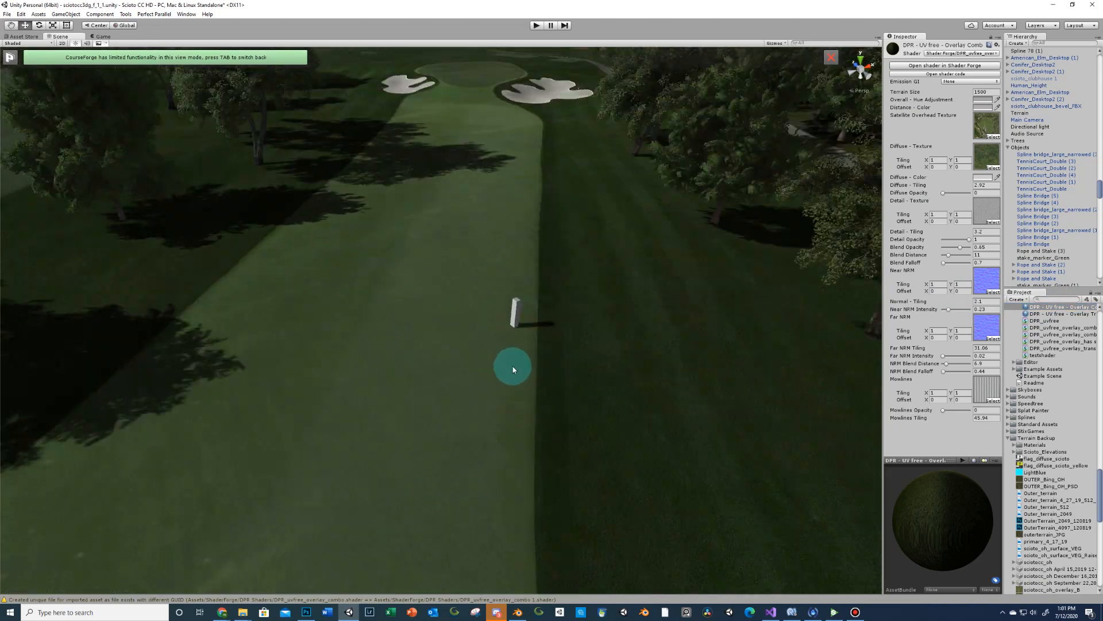
{"action": "middle_click_drag", "start_coordinate": [524, 325], "coordinate": [531, 288]}
{"action": "scroll", "coordinate": [526, 319], "scroll_direction": "down", "scroll_amount": 4}
{"action": "right_click_drag", "start_coordinate": [526, 321], "coordinate": [480, 386]}
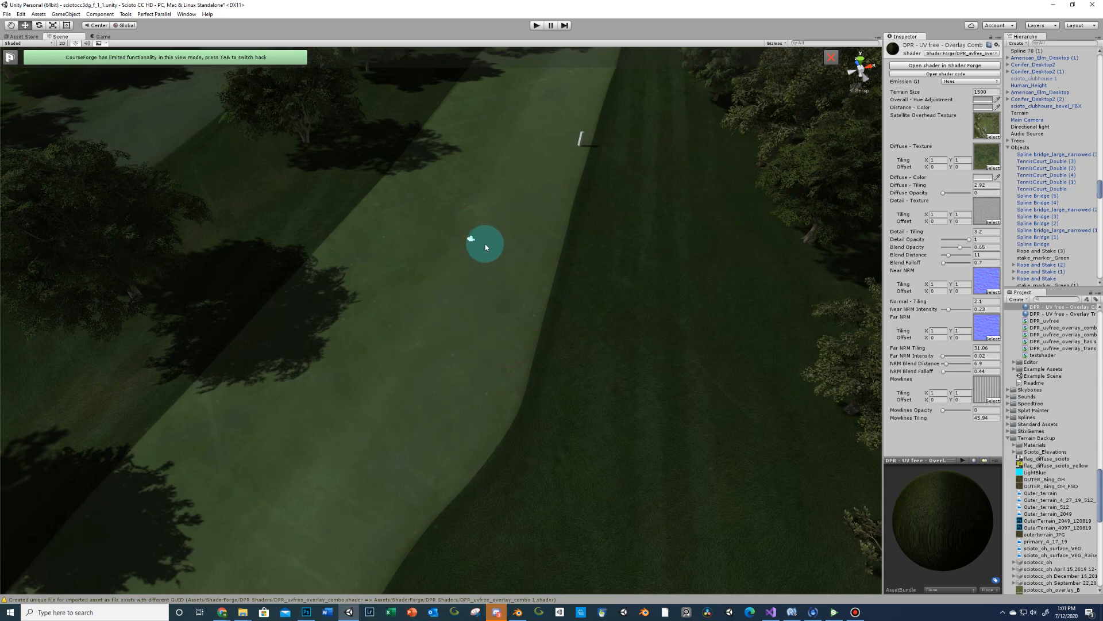
{"action": "middle_click_drag", "start_coordinate": [485, 244], "coordinate": [285, 607]}
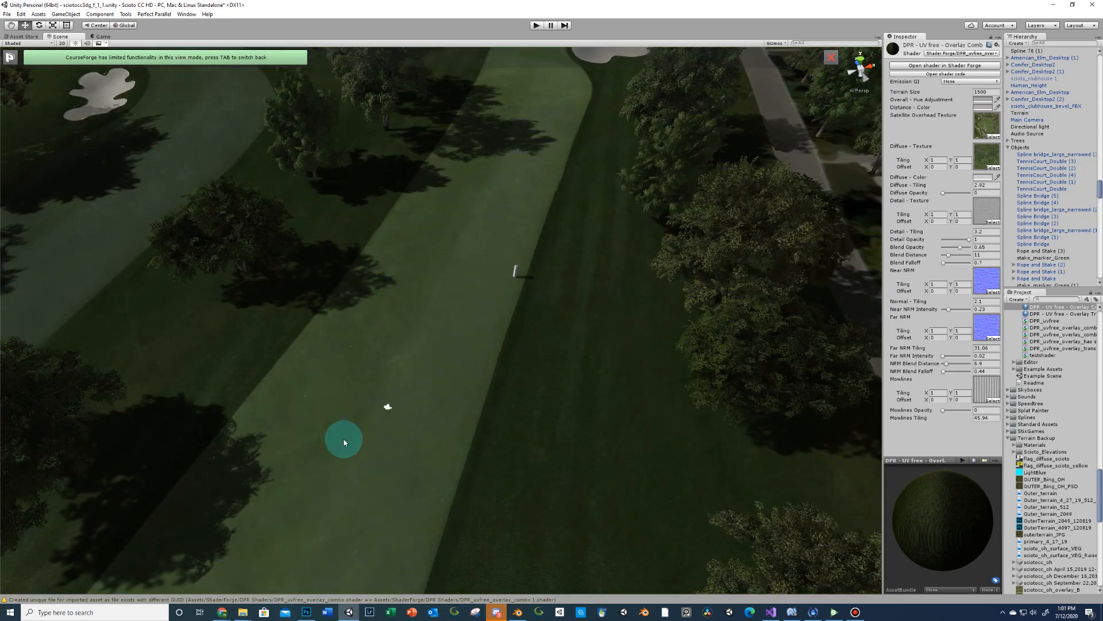
{"action": "right_click_drag", "start_coordinate": [470, 320], "coordinate": [546, 119]}
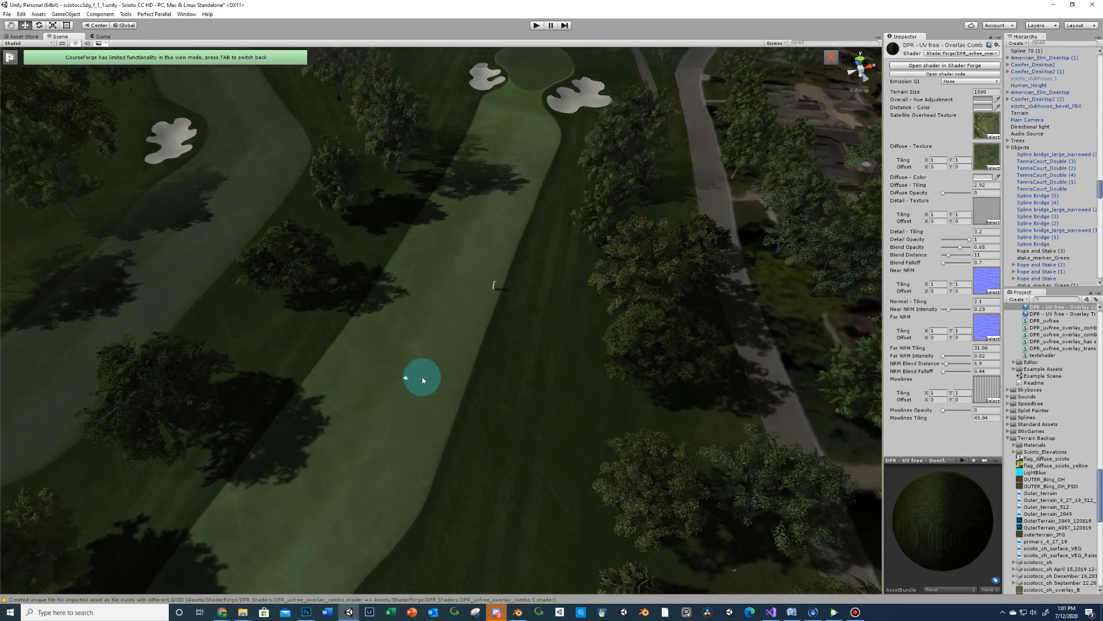
{"action": "middle_click_drag", "start_coordinate": [478, 245], "coordinate": [474, 328]}
{"action": "right_click_drag", "start_coordinate": [490, 337], "coordinate": [531, 227]}
{"action": "middle_click_drag", "start_coordinate": [467, 331], "coordinate": [492, 175]}
{"action": "scroll", "coordinate": [478, 269], "scroll_direction": "up", "scroll_amount": 3}
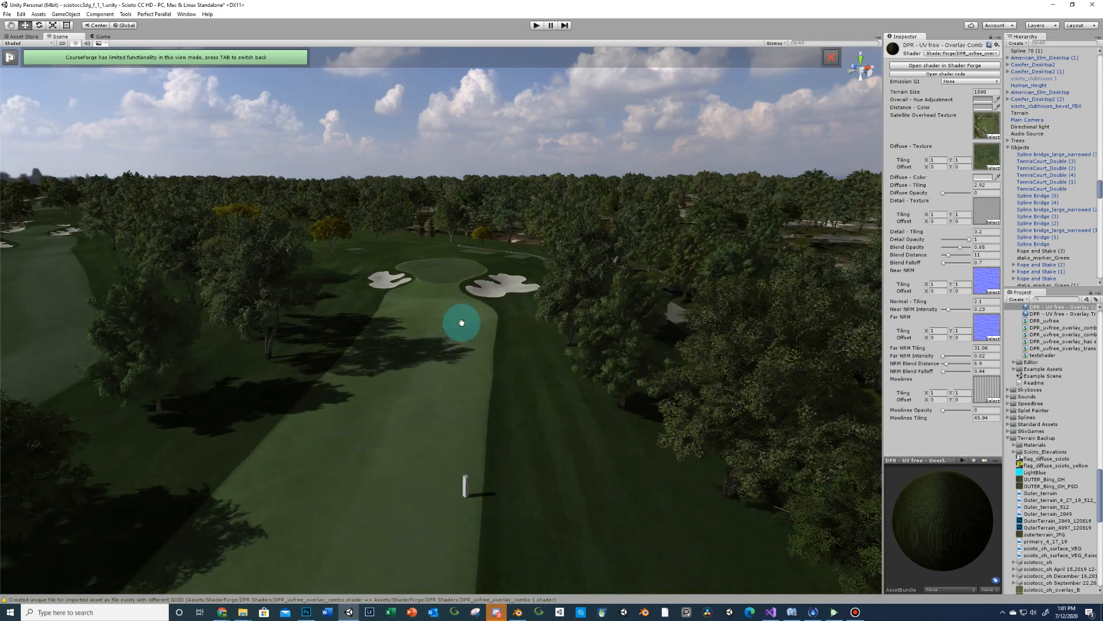
{"action": "middle_click_drag", "start_coordinate": [462, 323], "coordinate": [495, 220]}
{"action": "scroll", "coordinate": [493, 234], "scroll_direction": "up", "scroll_amount": 3}
{"action": "scroll", "coordinate": [492, 249], "scroll_direction": "up", "scroll_amount": 4}
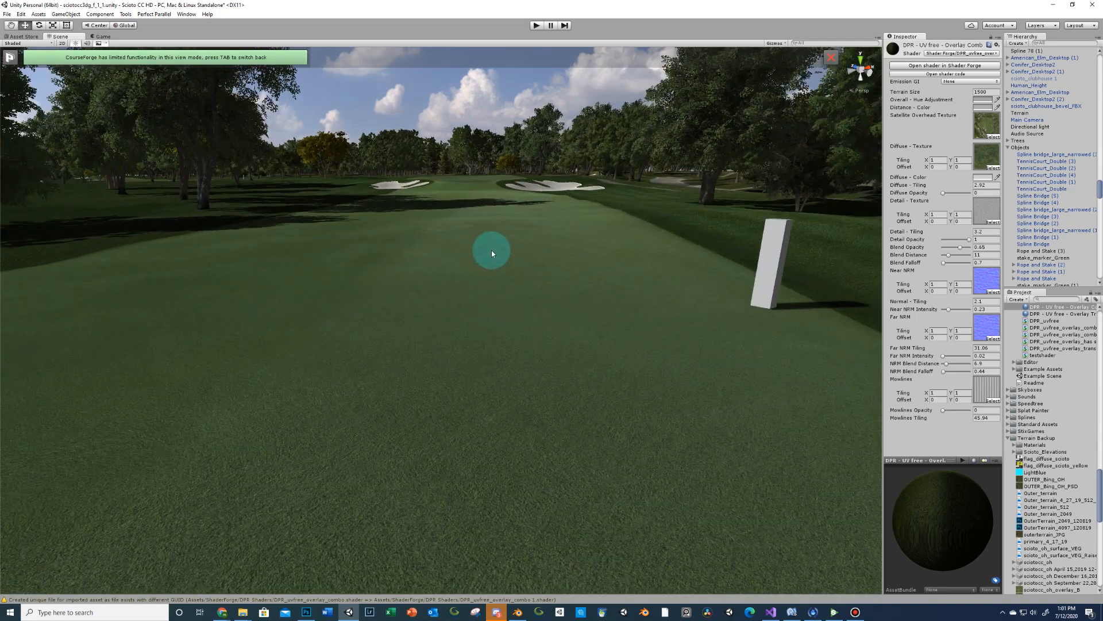
{"action": "right_click_drag", "start_coordinate": [491, 250], "coordinate": [498, 258]}
{"action": "right_click_drag", "start_coordinate": [499, 337], "coordinate": [515, 353]}
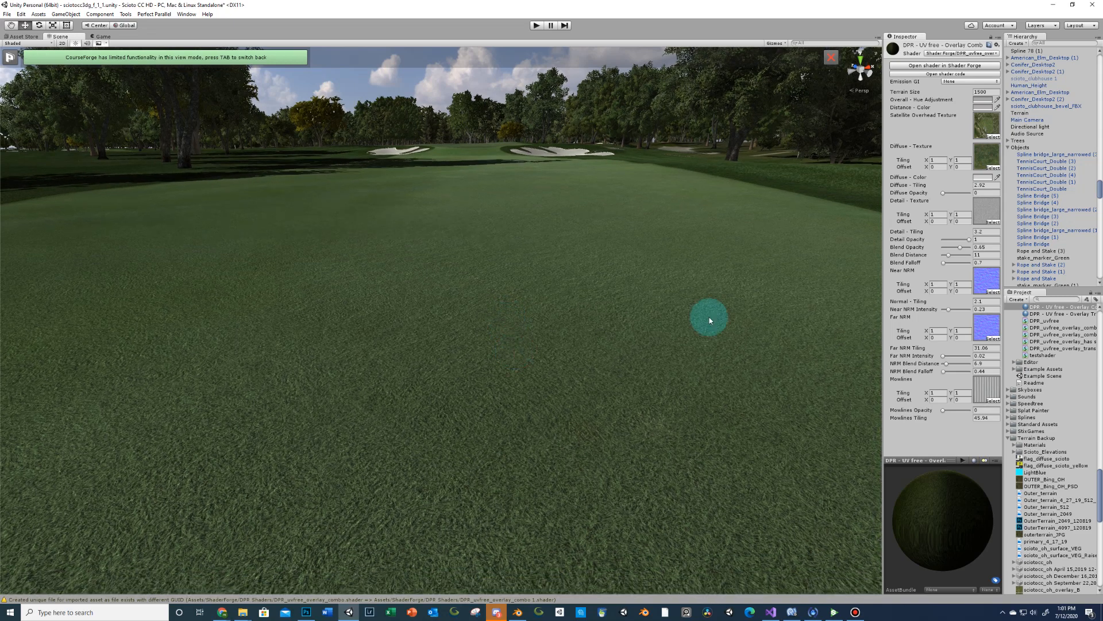
{"action": "right_click_drag", "start_coordinate": [813, 248], "coordinate": [783, 251]}
{"action": "middle_click_drag", "start_coordinate": [782, 251], "coordinate": [779, 250]}
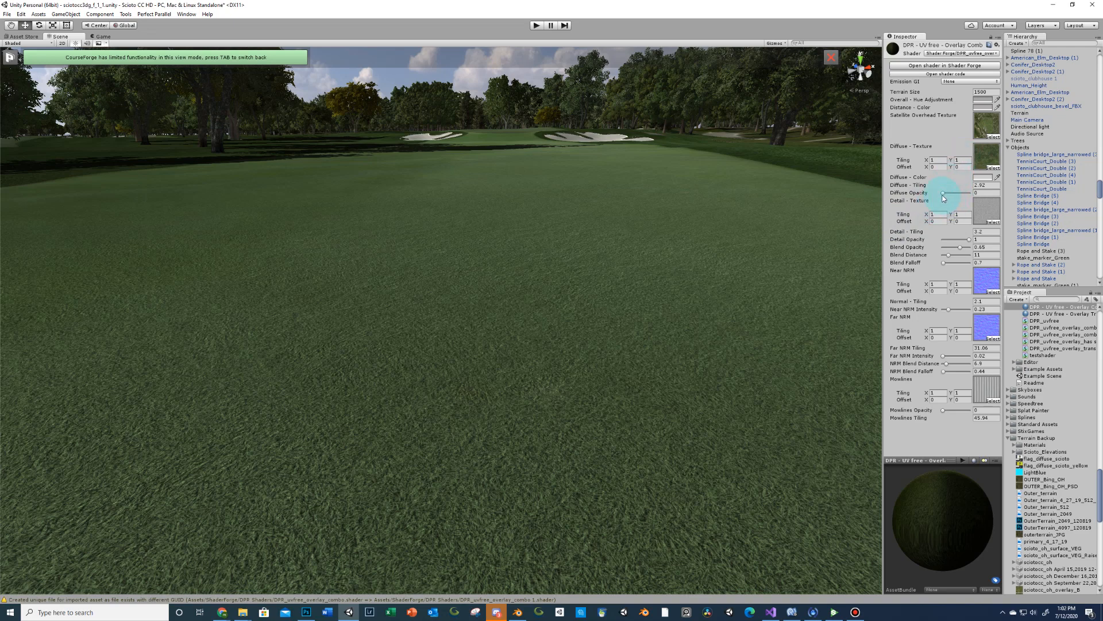
Set the material's Diffuse Opacity to 1 and locate its diffuse and detail textures among the project assets.
{"action": "left_click_drag", "start_coordinate": [942, 194], "coordinate": [968, 196]}
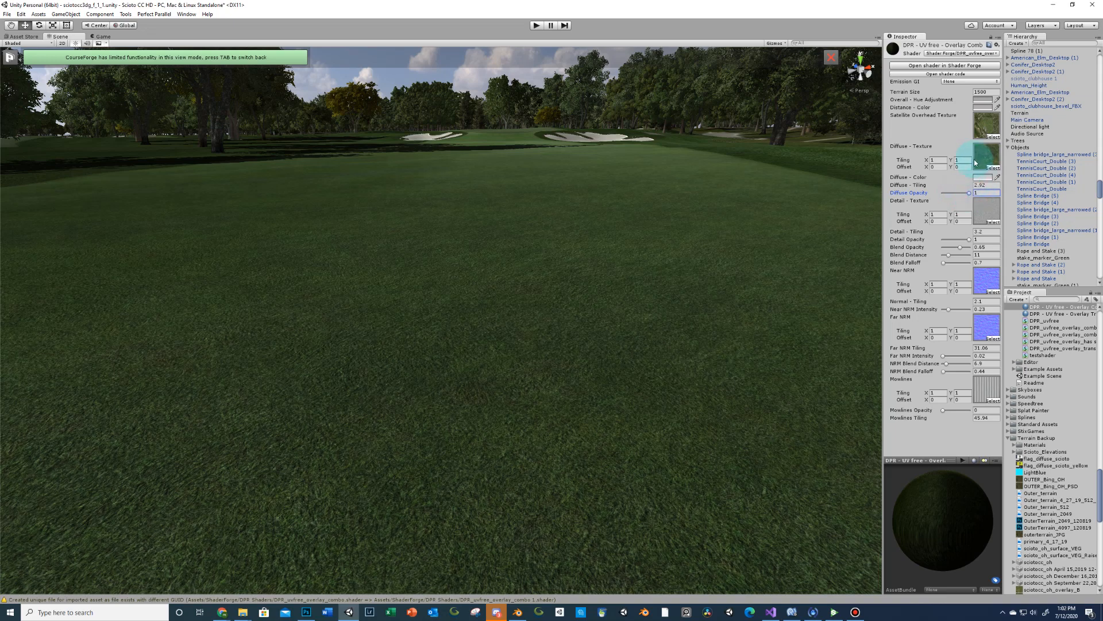
{"action": "left_click", "coordinate": [981, 158]}
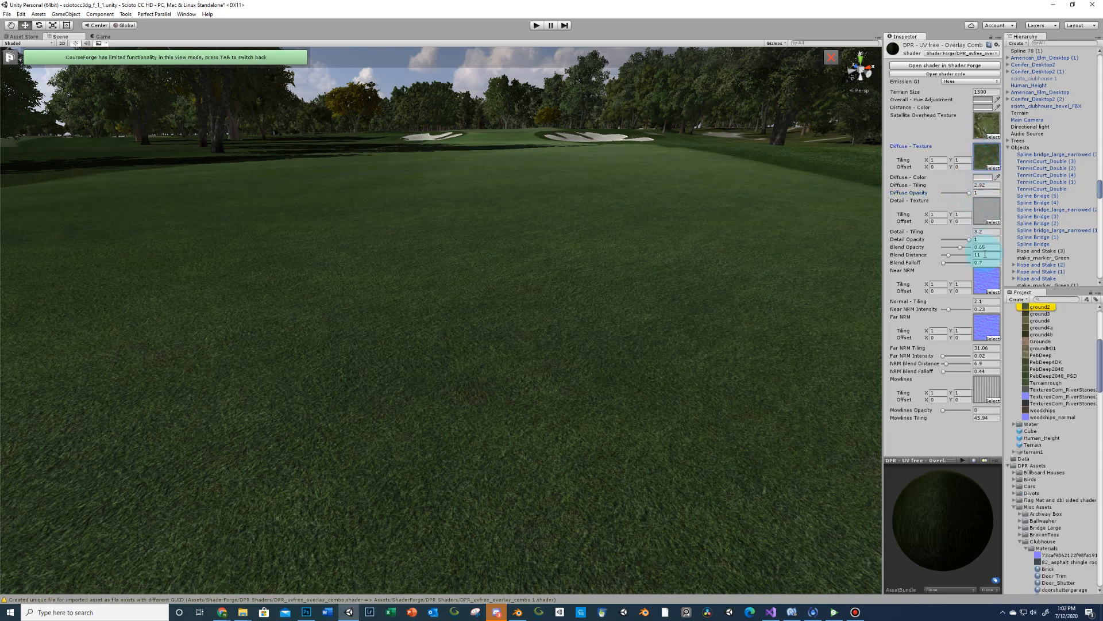
{"action": "left_click", "coordinate": [991, 209]}
Set the fairway material's Blend Distance to 50.
{"action": "right_click_drag", "start_coordinate": [816, 240], "coordinate": [815, 243]}
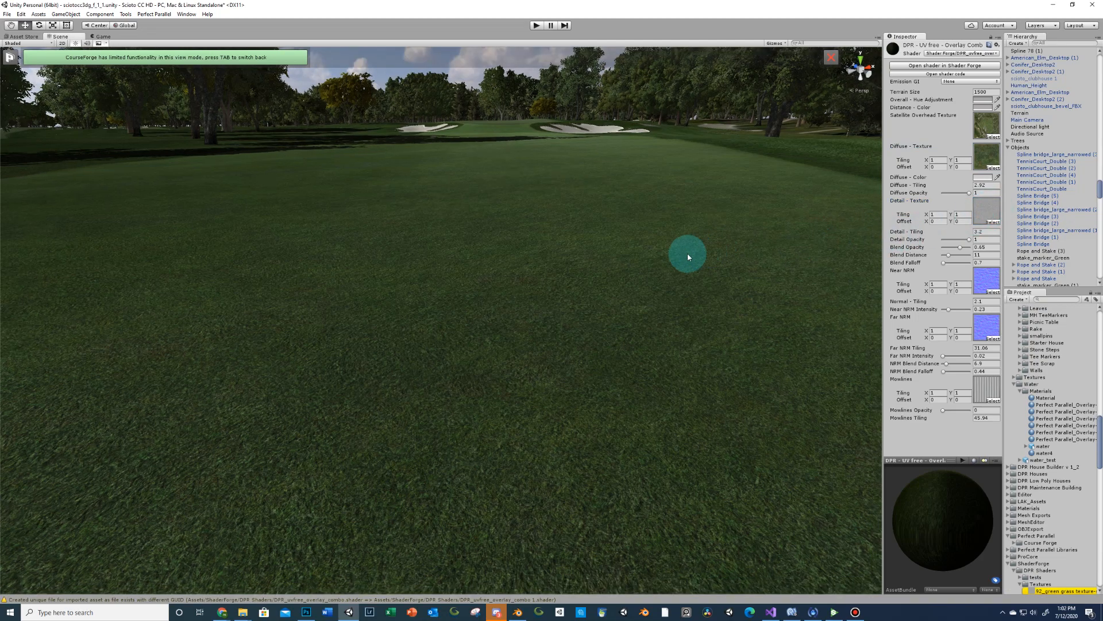
{"action": "scroll", "coordinate": [684, 256], "scroll_direction": "down", "scroll_amount": 4}
{"action": "scroll", "coordinate": [684, 255], "scroll_direction": "up", "scroll_amount": 6}
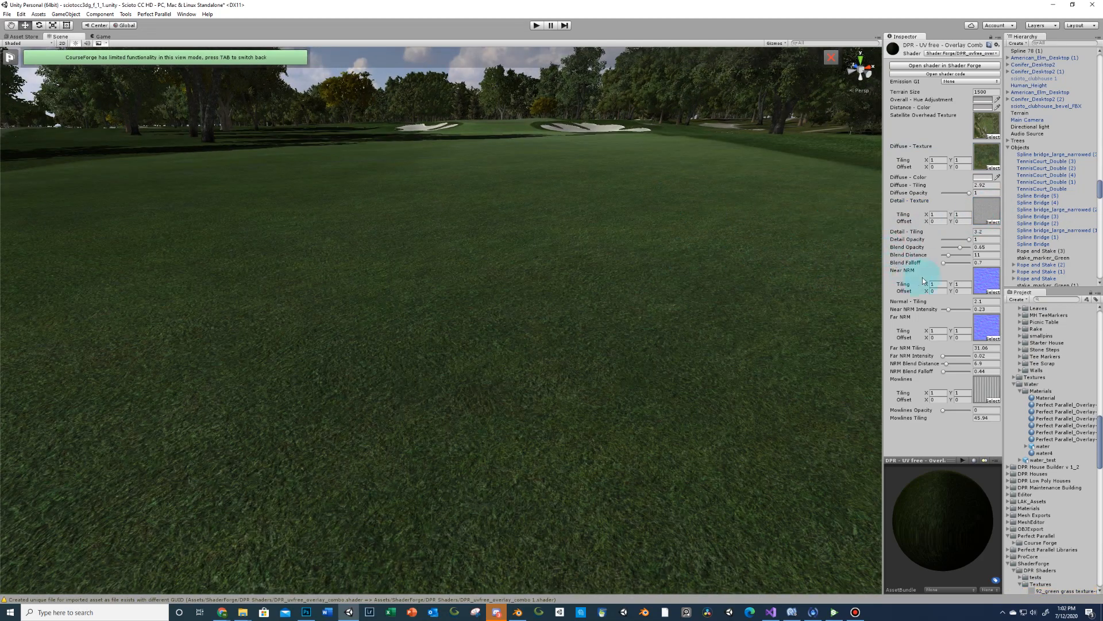
{"action": "left_click_drag", "start_coordinate": [949, 255], "coordinate": [979, 256]}
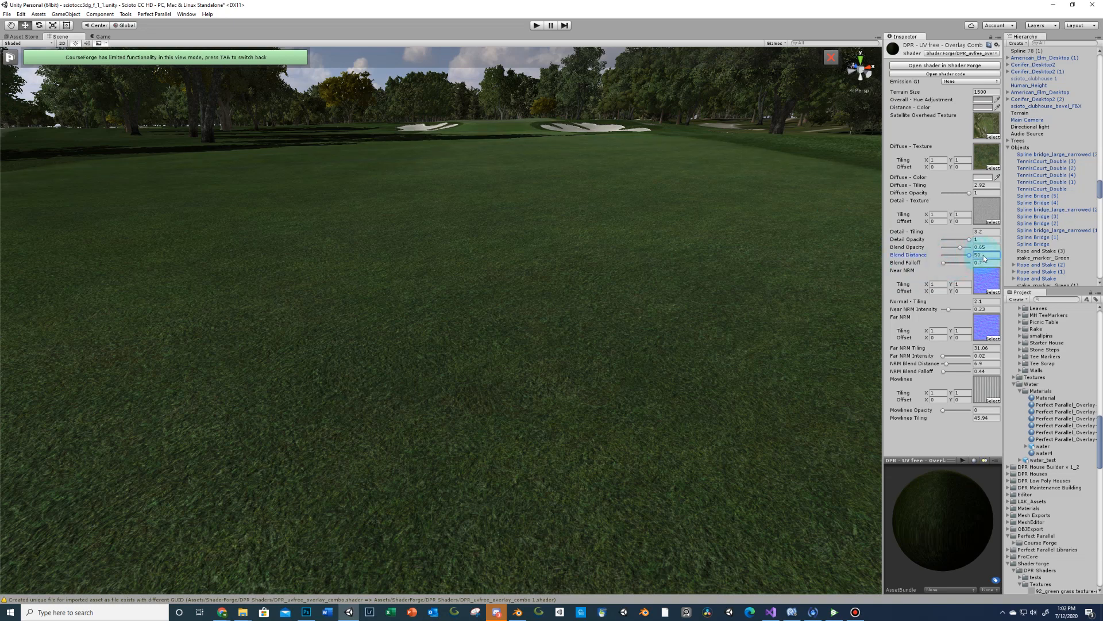
Examine the fairway's texture blending from high above the course and down along the hole.
{"action": "right_click_drag", "start_coordinate": [618, 248], "coordinate": [464, 315]}
{"action": "scroll", "coordinate": [626, 253], "scroll_direction": "down", "scroll_amount": 5}
{"action": "scroll", "coordinate": [625, 250], "scroll_direction": "down", "scroll_amount": 5}
{"action": "right_click_drag", "start_coordinate": [574, 357], "coordinate": [719, 345]}
{"action": "scroll", "coordinate": [719, 345], "scroll_direction": "down", "scroll_amount": 4}
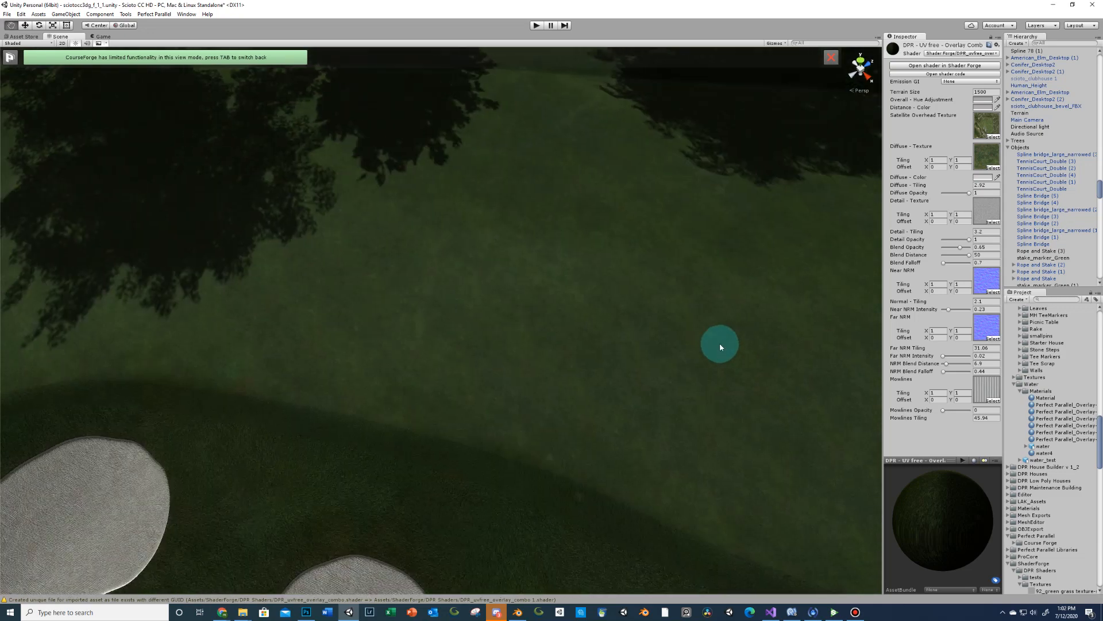
{"action": "right_click_drag", "start_coordinate": [422, 345], "coordinate": [626, 314]}
{"action": "scroll", "coordinate": [444, 342], "scroll_direction": "down", "scroll_amount": 4}
{"action": "scroll", "coordinate": [444, 343], "scroll_direction": "down", "scroll_amount": 3}
{"action": "right_click_drag", "start_coordinate": [458, 329], "coordinate": [438, 327]}
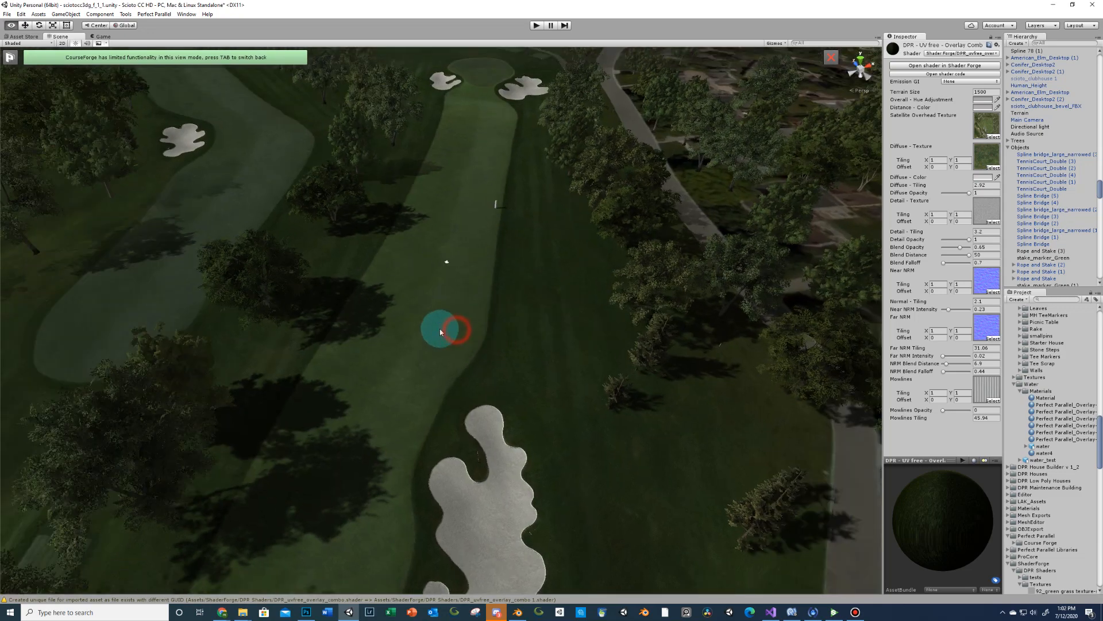
{"action": "scroll", "coordinate": [440, 327], "scroll_direction": "up", "scroll_amount": 6}
{"action": "scroll", "coordinate": [451, 329], "scroll_direction": "up", "scroll_amount": 3}
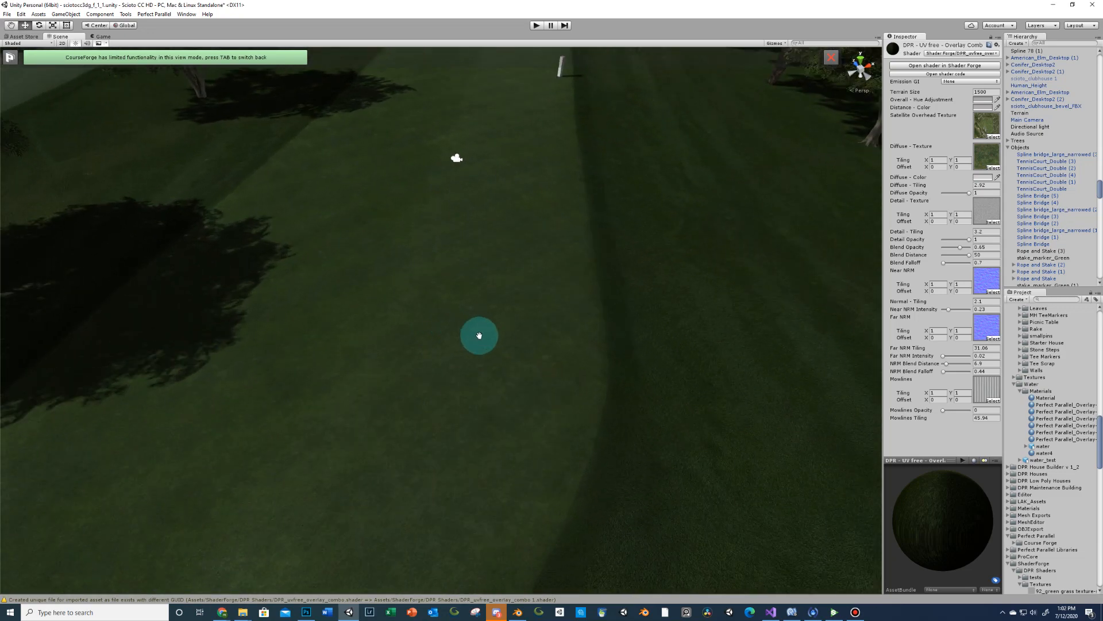
{"action": "middle_click_drag", "start_coordinate": [479, 335], "coordinate": [495, 339]}
{"action": "scroll", "coordinate": [495, 339], "scroll_direction": "up", "scroll_amount": 1}
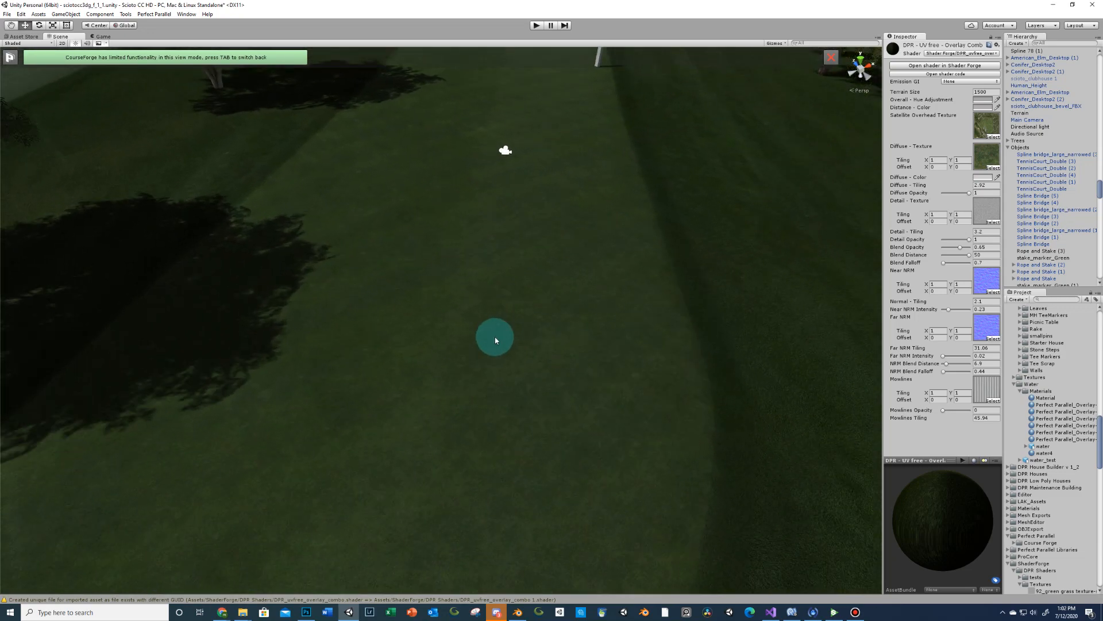
Examine the fairway's near and distant texture blending at ground level, beside the human-height marker.
{"action": "left_click", "coordinate": [970, 257]}
{"action": "right_click_drag", "start_coordinate": [622, 277], "coordinate": [523, 267]}
{"action": "middle_click_drag", "start_coordinate": [637, 286], "coordinate": [585, 337]}
{"action": "scroll", "coordinate": [585, 338], "scroll_direction": "up", "scroll_amount": 5}
{"action": "mouse_move", "coordinate": [588, 327]}
{"action": "right_mouse_down"}
{"action": "mouse_move", "coordinate": [603, 311]}
{"action": "mouse_move", "coordinate": [579, 320]}
{"action": "mouse_move", "coordinate": [574, 375]}
{"action": "mouse_move", "coordinate": [581, 337]}
{"action": "right_mouse_up"}
{"action": "scroll", "coordinate": [574, 374], "scroll_direction": "up", "scroll_amount": 5}
{"action": "middle_click_drag", "start_coordinate": [581, 337], "coordinate": [593, 284]}
{"action": "right_click_drag", "start_coordinate": [593, 283], "coordinate": [584, 280]}
{"action": "scroll", "coordinate": [586, 278], "scroll_direction": "up", "scroll_amount": 2}
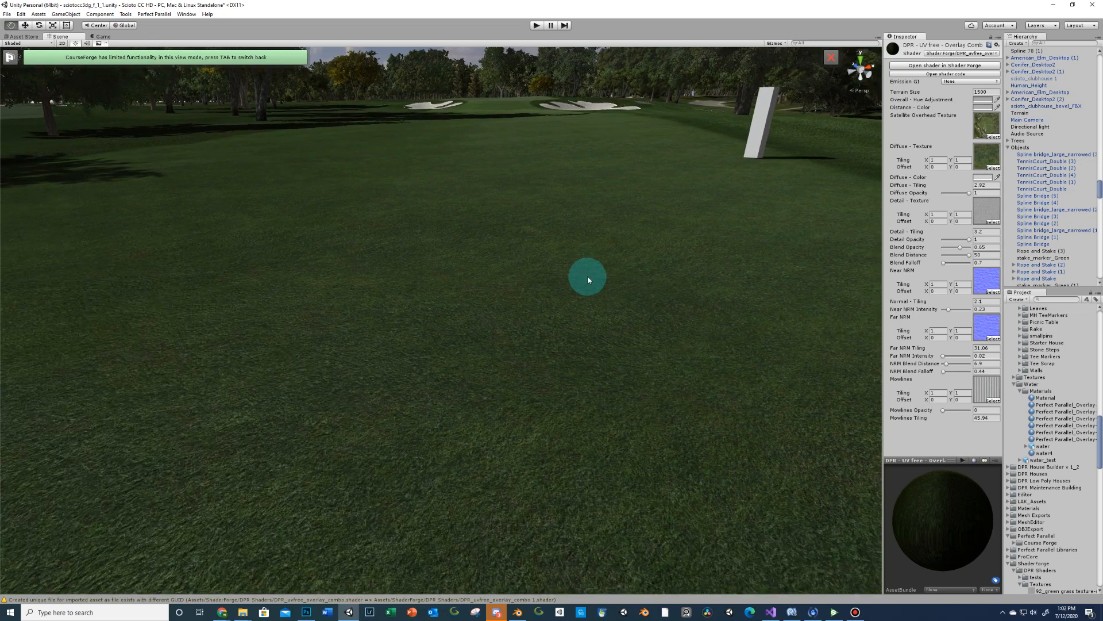
{"action": "middle_click_drag", "start_coordinate": [581, 355], "coordinate": [581, 345]}
{"action": "right_click_drag", "start_coordinate": [582, 338], "coordinate": [583, 332]}
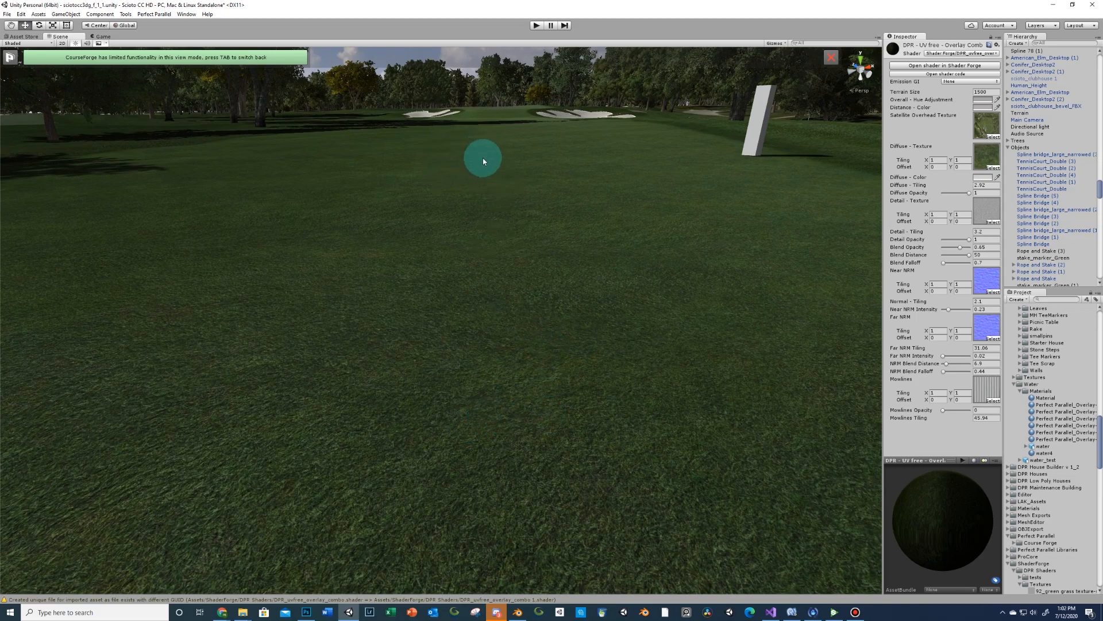
{"action": "right_click_drag", "start_coordinate": [458, 199], "coordinate": [510, 217]}
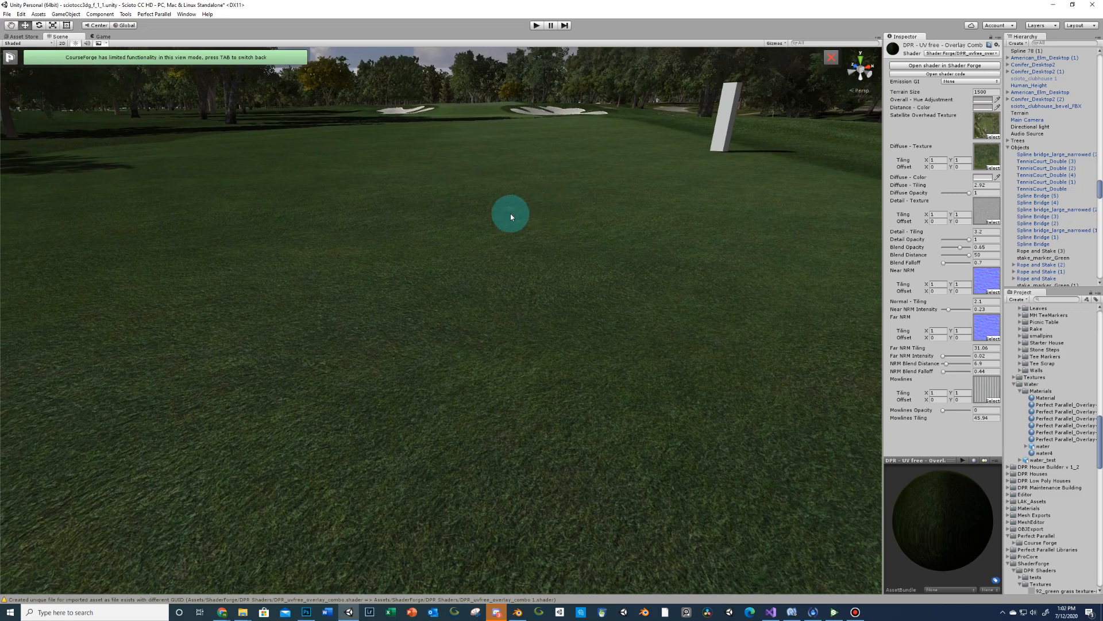
{"action": "middle_click_drag", "start_coordinate": [539, 151], "coordinate": [534, 171]}
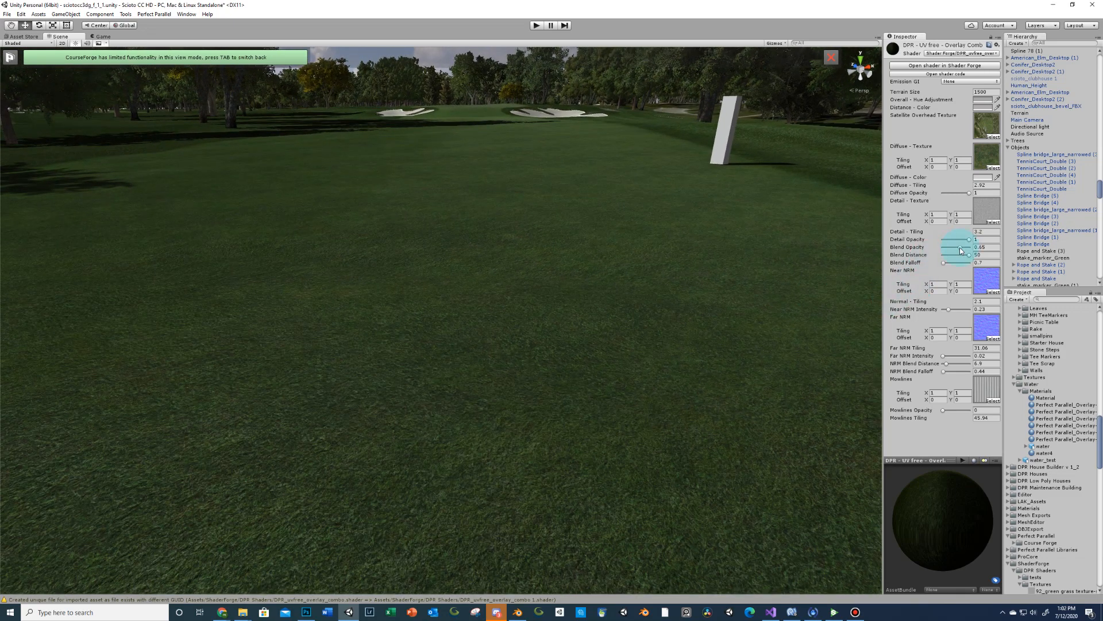
Set the fairway material's Blend Opacity to 0.67, Blend Distance to 6.6 and Blend Falloff to 23.2.
{"action": "left_click_drag", "start_coordinate": [959, 247], "coordinate": [956, 251]}
{"action": "mouse_move", "coordinate": [959, 251]}
{"action": "left_mouse_down"}
{"action": "mouse_move", "coordinate": [966, 258]}
{"action": "mouse_move", "coordinate": [946, 259]}
{"action": "mouse_move", "coordinate": [966, 267]}
{"action": "left_mouse_up"}
{"action": "right_click_drag", "start_coordinate": [635, 297], "coordinate": [500, 298]}
{"action": "scroll", "coordinate": [612, 316], "scroll_direction": "down", "scroll_amount": 3}
{"action": "scroll", "coordinate": [613, 315], "scroll_direction": "down", "scroll_amount": 3}
{"action": "right_click_drag", "start_coordinate": [618, 315], "coordinate": [682, 311]}
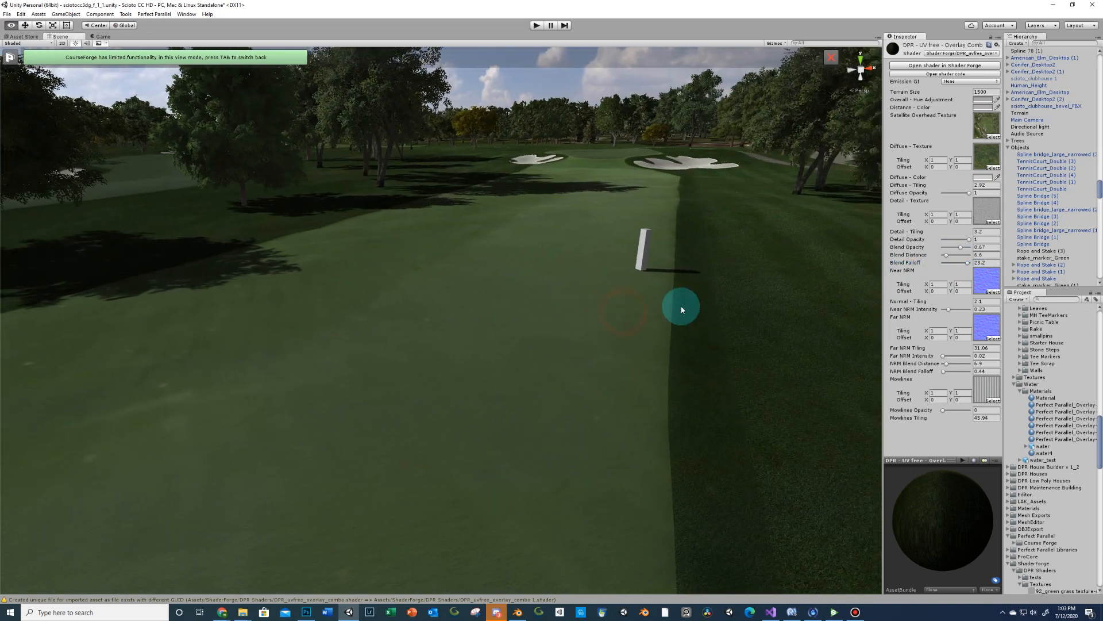
Examine the edge between the near and distant grass textures on the fairway, from above and at player height.
{"action": "middle_click_drag", "start_coordinate": [683, 311], "coordinate": [672, 357]}
{"action": "right_click_drag", "start_coordinate": [629, 335], "coordinate": [655, 359]}
{"action": "middle_click_drag", "start_coordinate": [667, 339], "coordinate": [684, 331]}
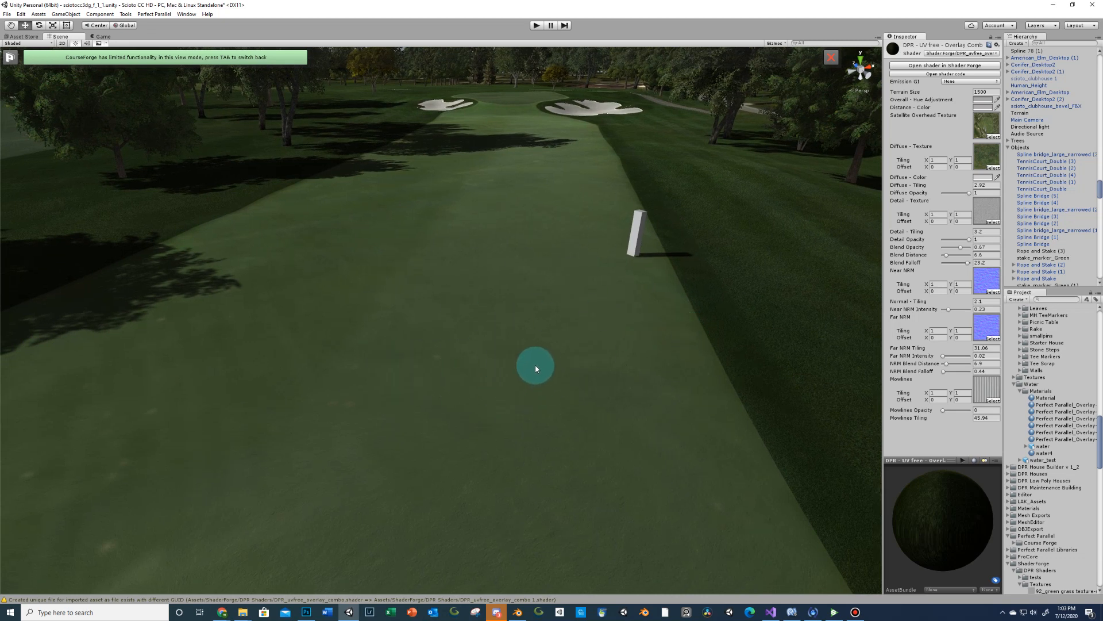
{"action": "scroll", "coordinate": [522, 368], "scroll_direction": "up", "scroll_amount": 5}
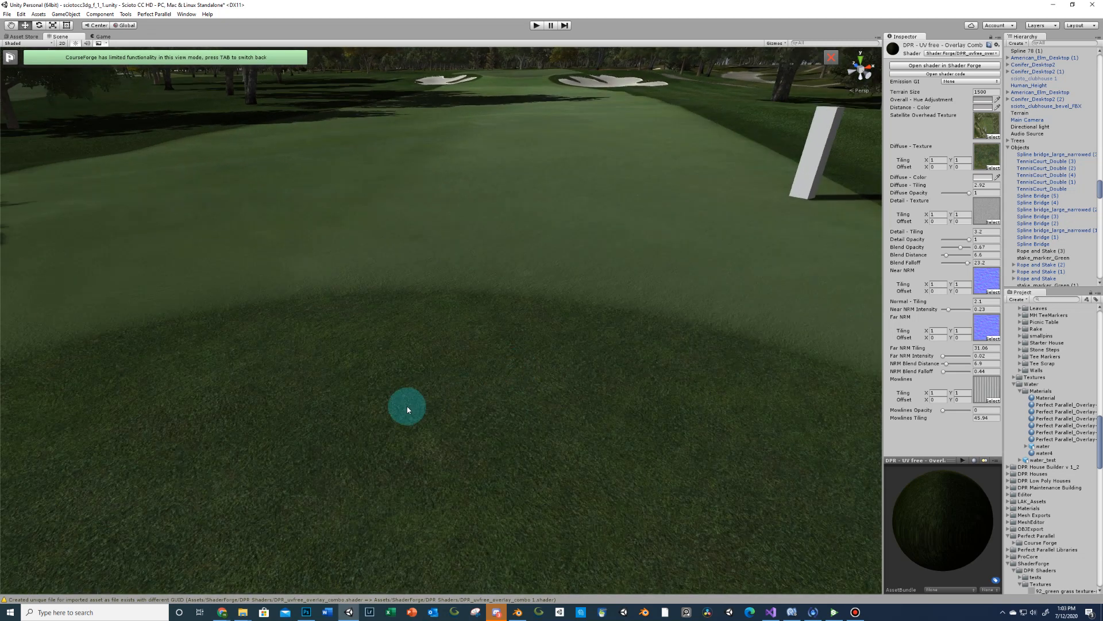
{"action": "middle_click_drag", "start_coordinate": [407, 410], "coordinate": [493, 382]}
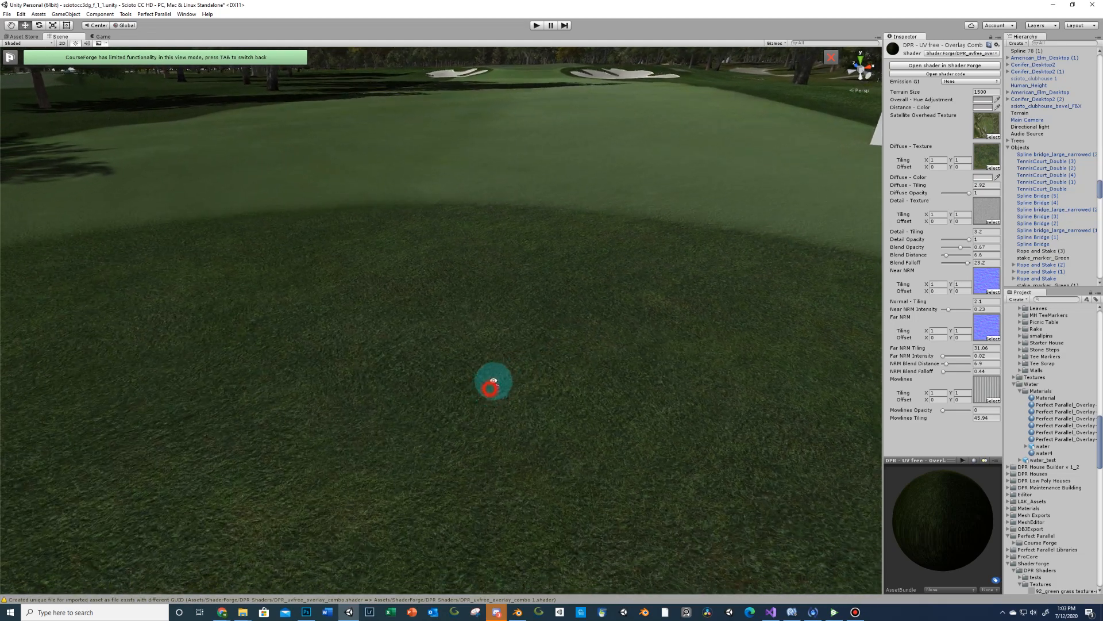
{"action": "left_click_drag", "start_coordinate": [493, 380], "coordinate": [501, 357], "text": "alt"}
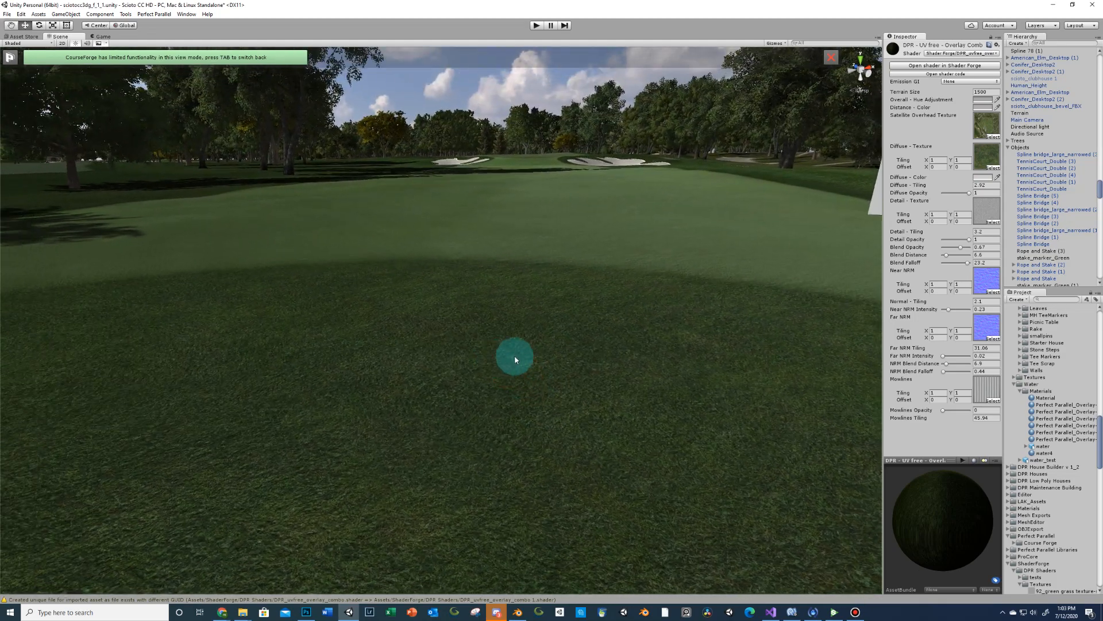
{"action": "left_click_drag", "start_coordinate": [578, 353], "coordinate": [546, 356], "text": "alt"}
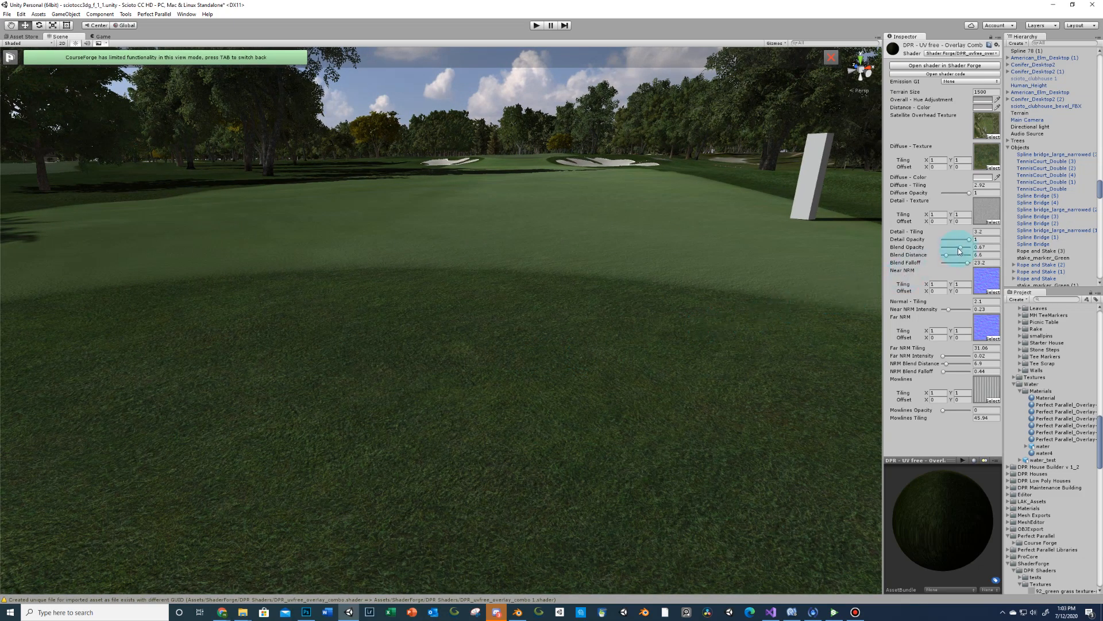
Set the material's Blend Distance to 9.1 and Blend Falloff to 0.9, checking the grass transition near the human-height marker.
{"action": "mouse_move", "coordinate": [945, 256]}
{"action": "left_mouse_down"}
{"action": "mouse_move", "coordinate": [933, 264]}
{"action": "mouse_move", "coordinate": [944, 265]}
{"action": "left_mouse_up"}
{"action": "left_click", "coordinate": [953, 262]}
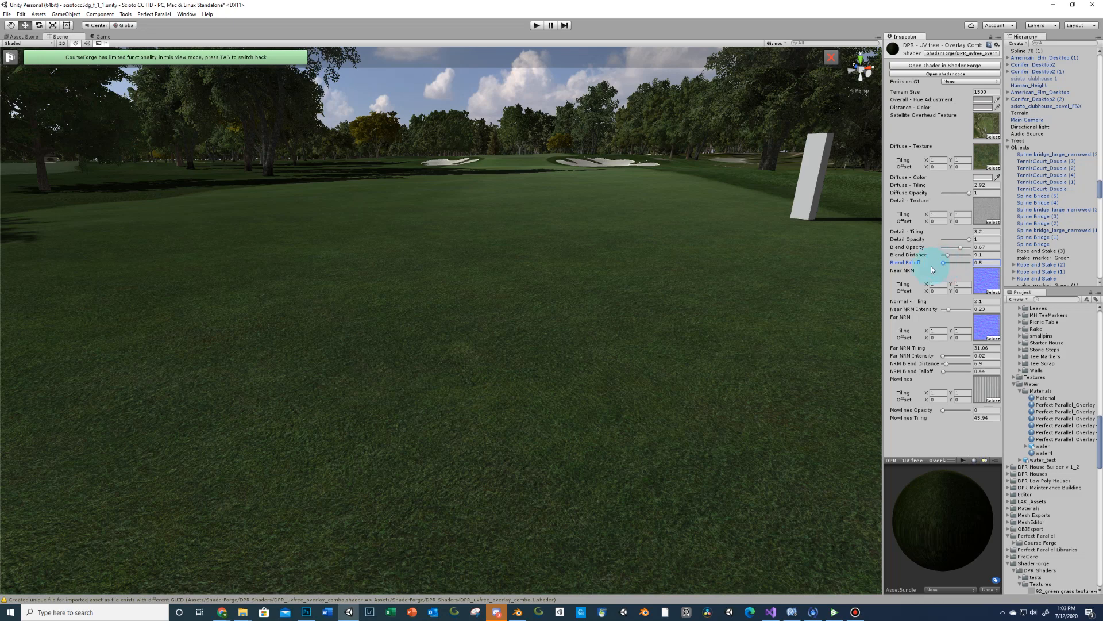
{"action": "middle_click_drag", "start_coordinate": [655, 202], "coordinate": [485, 355]}
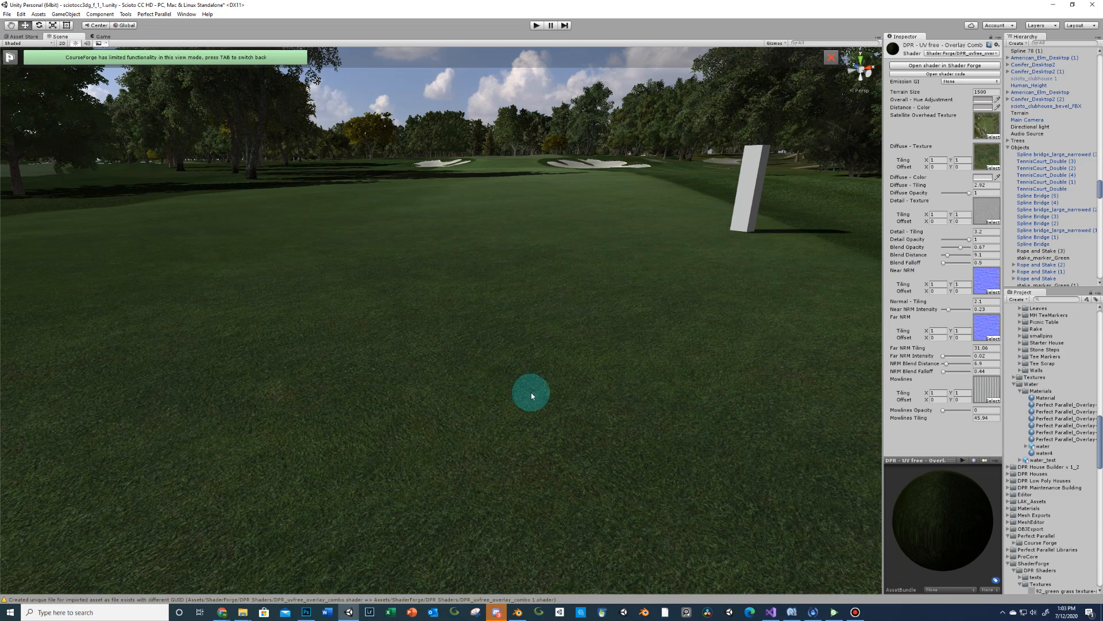
{"action": "right_click_drag", "start_coordinate": [529, 392], "coordinate": [513, 395]}
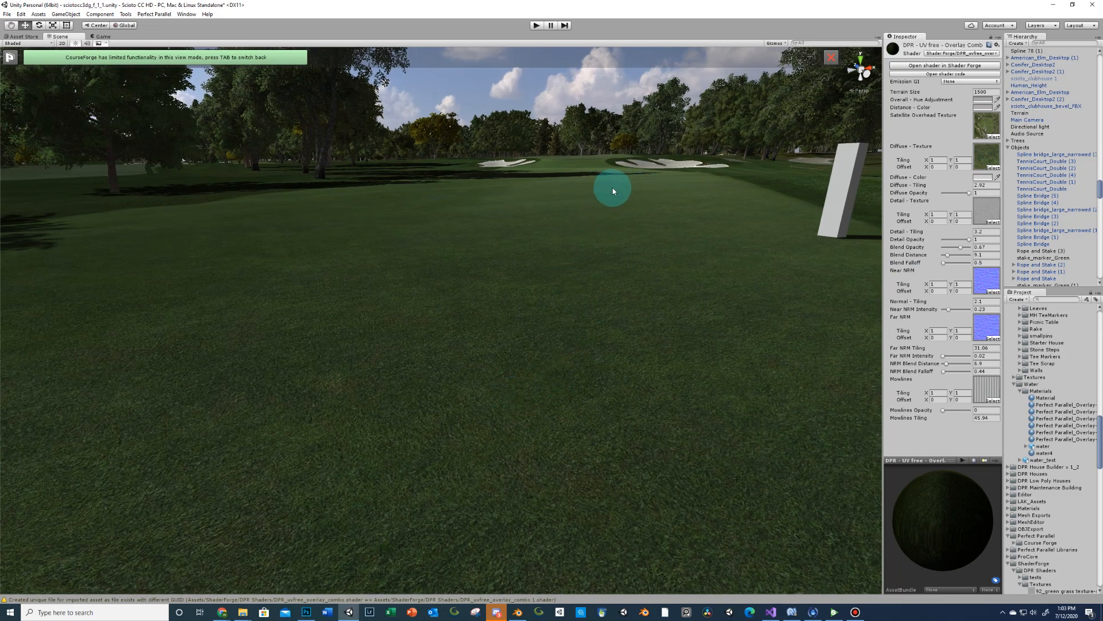
{"action": "right_click_drag", "start_coordinate": [622, 240], "coordinate": [628, 244]}
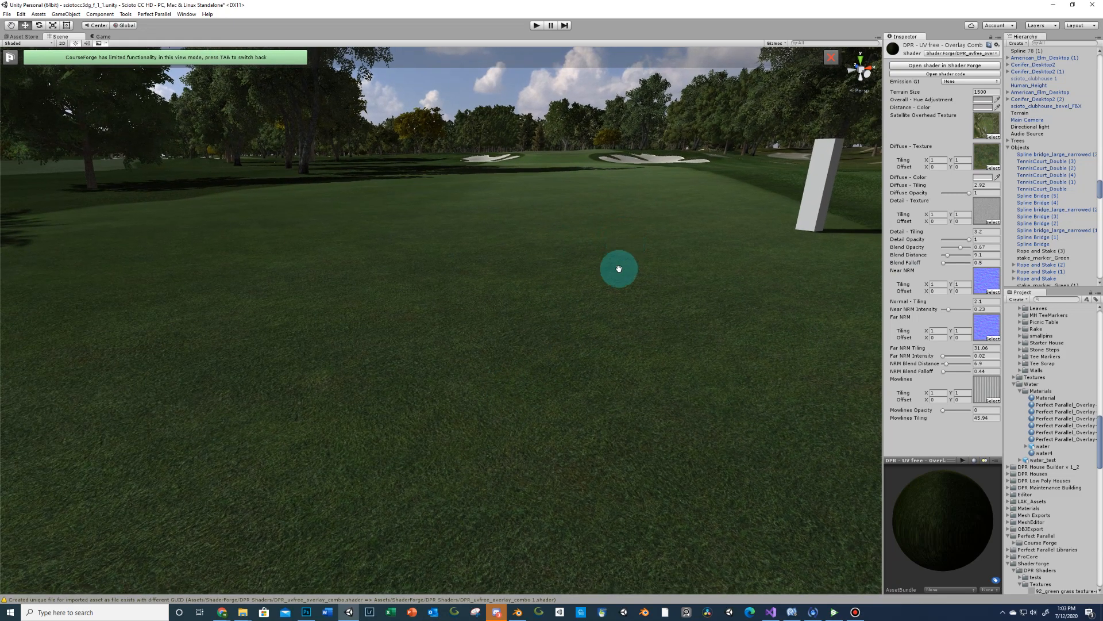
{"action": "middle_click_drag", "start_coordinate": [619, 268], "coordinate": [607, 302]}
{"action": "right_click_drag", "start_coordinate": [608, 255], "coordinate": [653, 195]}
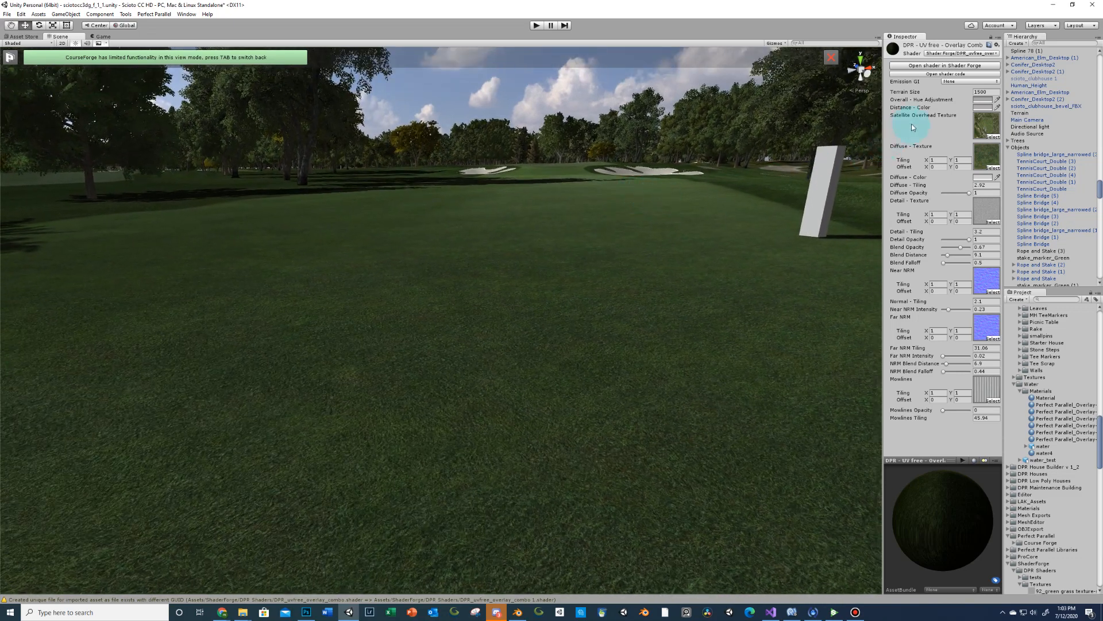
Set the material's Distance Color to the mid grey 949494.
{"action": "left_click", "coordinate": [979, 107]}
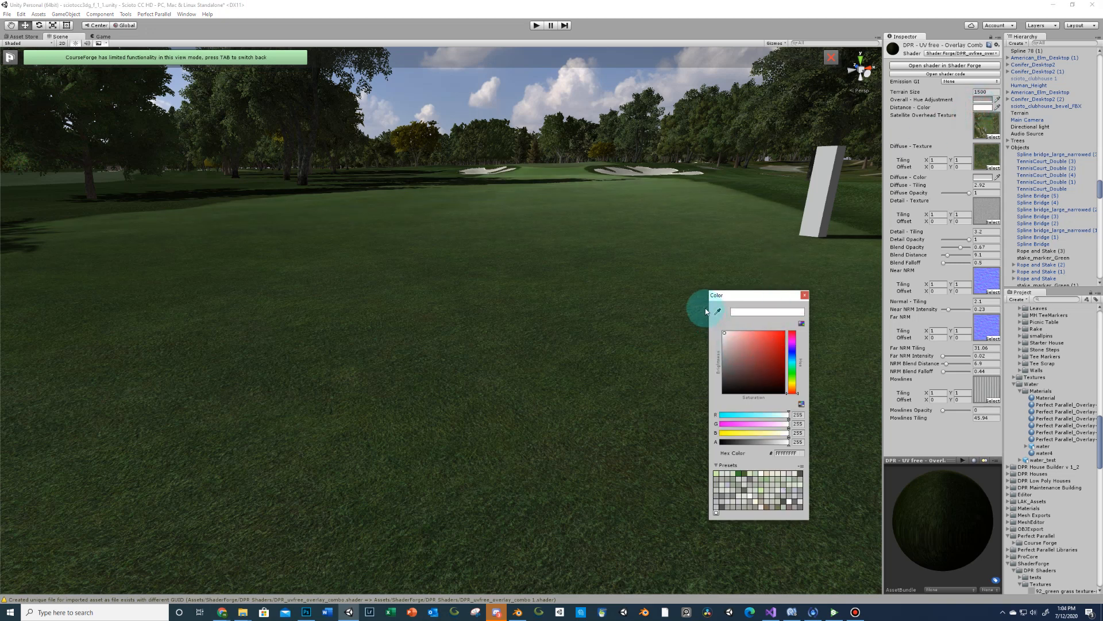
{"action": "left_click_drag", "start_coordinate": [736, 333], "coordinate": [719, 357]}
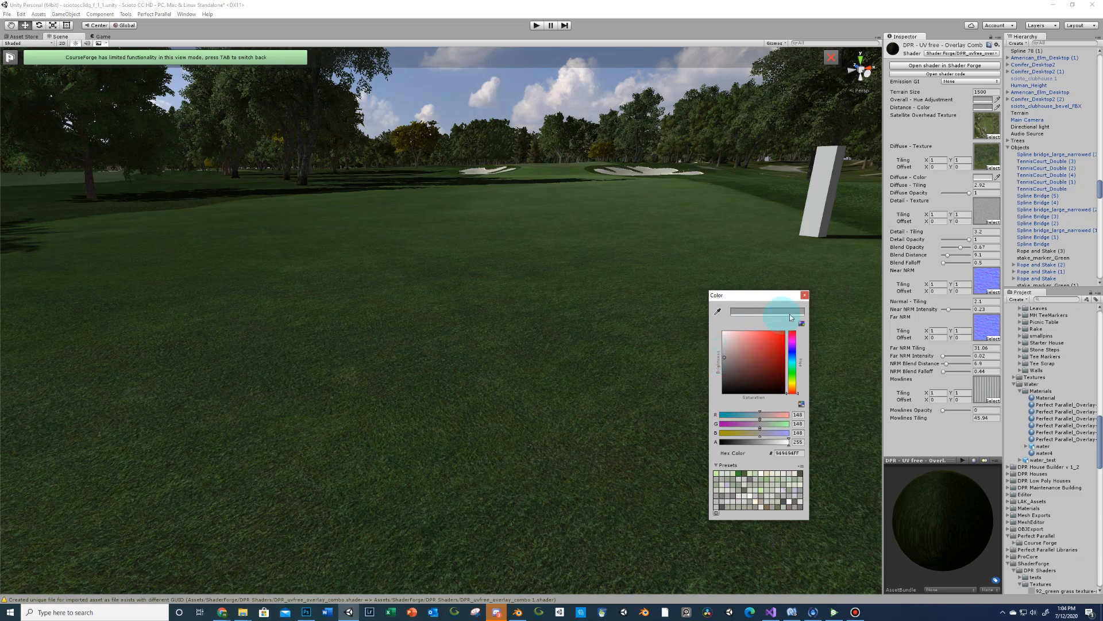
{"action": "left_click", "coordinate": [805, 295]}
{"action": "left_click", "coordinate": [632, 321]}
Set the material's Blend Distance to 18.1, judging the near and distant grass at player height.
{"action": "right_click_drag", "start_coordinate": [632, 326], "coordinate": [630, 389]}
{"action": "scroll", "coordinate": [626, 388], "scroll_direction": "up", "scroll_amount": 10}
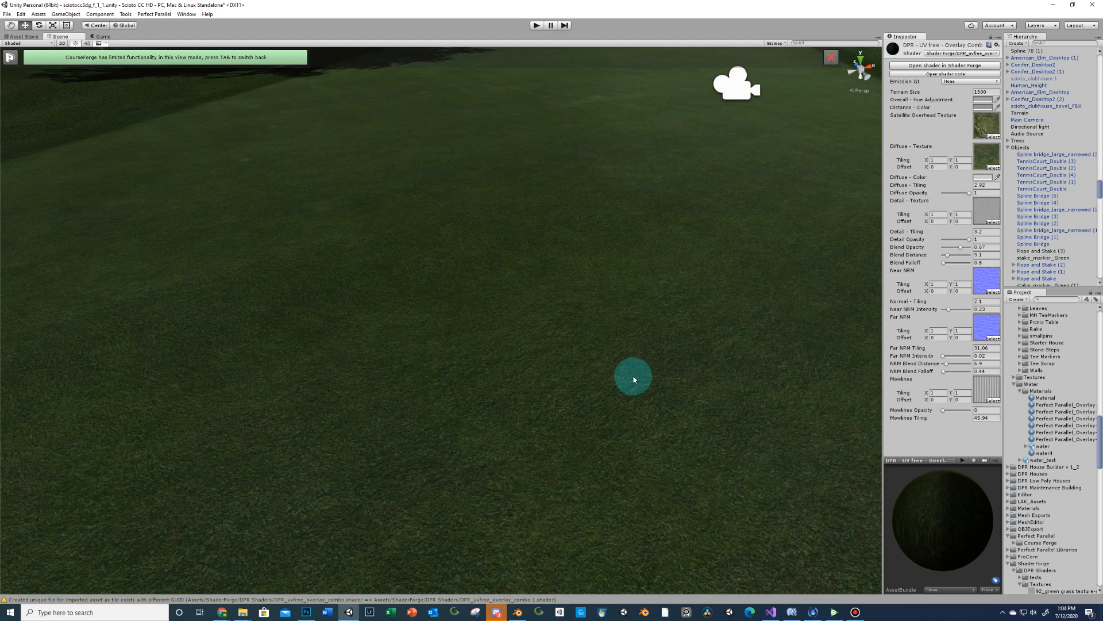
{"action": "right_click_drag", "start_coordinate": [633, 378], "coordinate": [650, 339]}
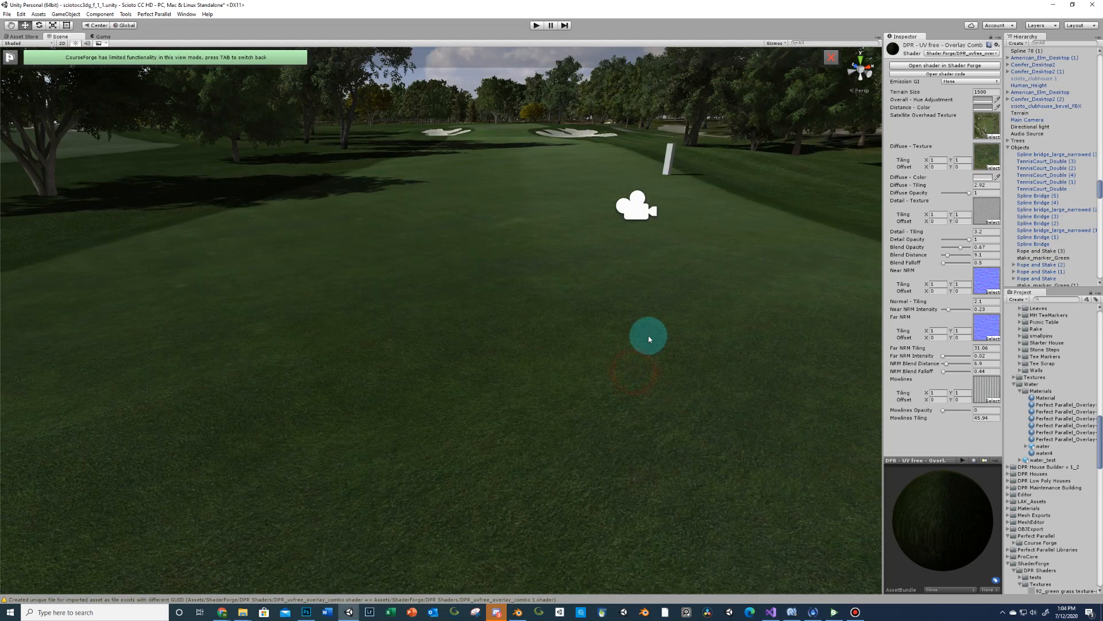
{"action": "middle_click_drag", "start_coordinate": [650, 339], "coordinate": [661, 317]}
{"action": "right_click_drag", "start_coordinate": [661, 317], "coordinate": [682, 311]}
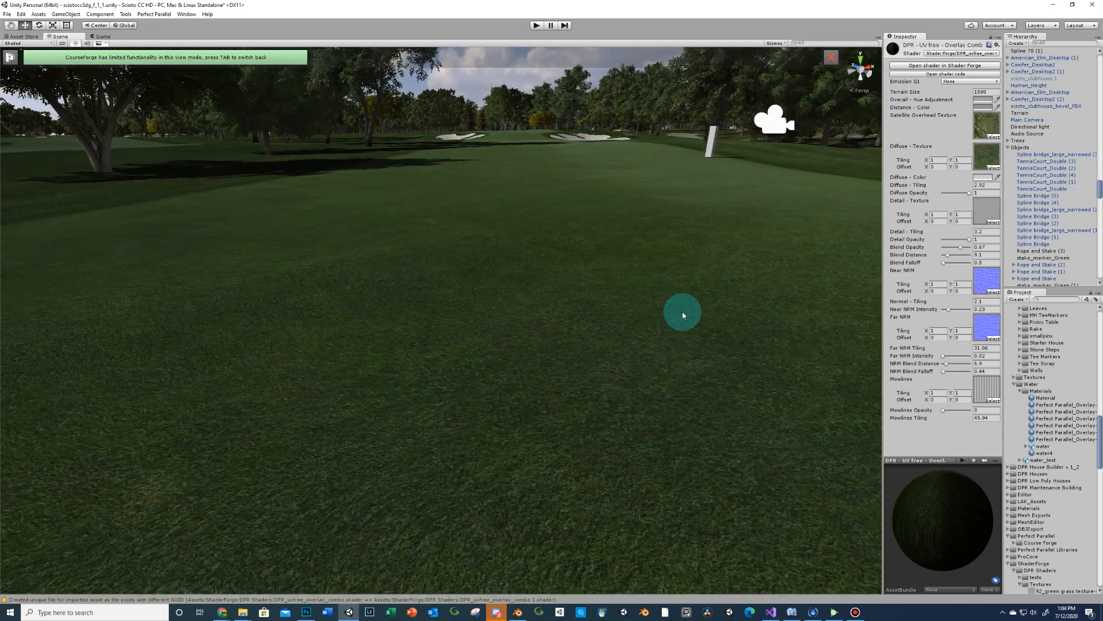
{"action": "left_click", "coordinate": [948, 256]}
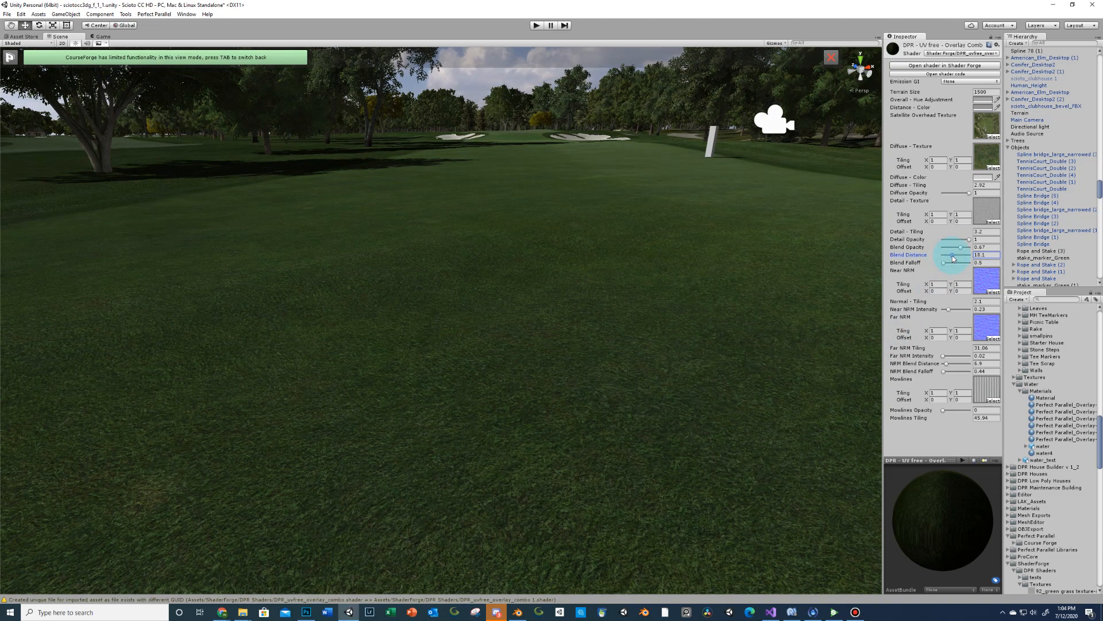
{"action": "middle_click_drag", "start_coordinate": [719, 264], "coordinate": [644, 275]}
{"action": "right_click_drag", "start_coordinate": [643, 274], "coordinate": [622, 266]}
{"action": "middle_click_drag", "start_coordinate": [622, 266], "coordinate": [623, 258]}
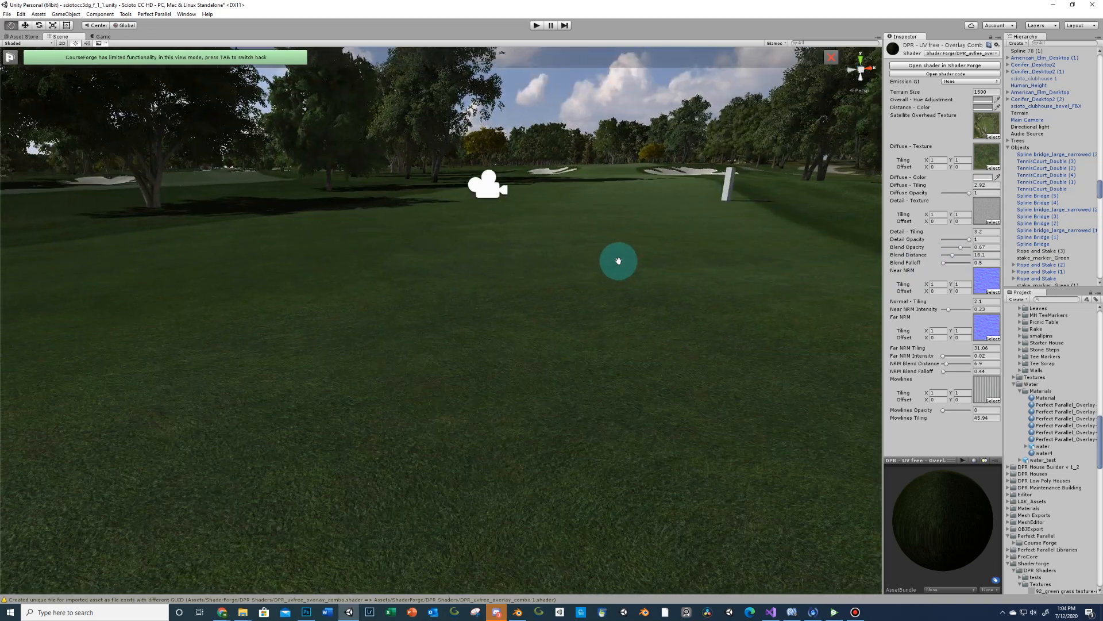
{"action": "right_click_drag", "start_coordinate": [619, 278], "coordinate": [641, 284]}
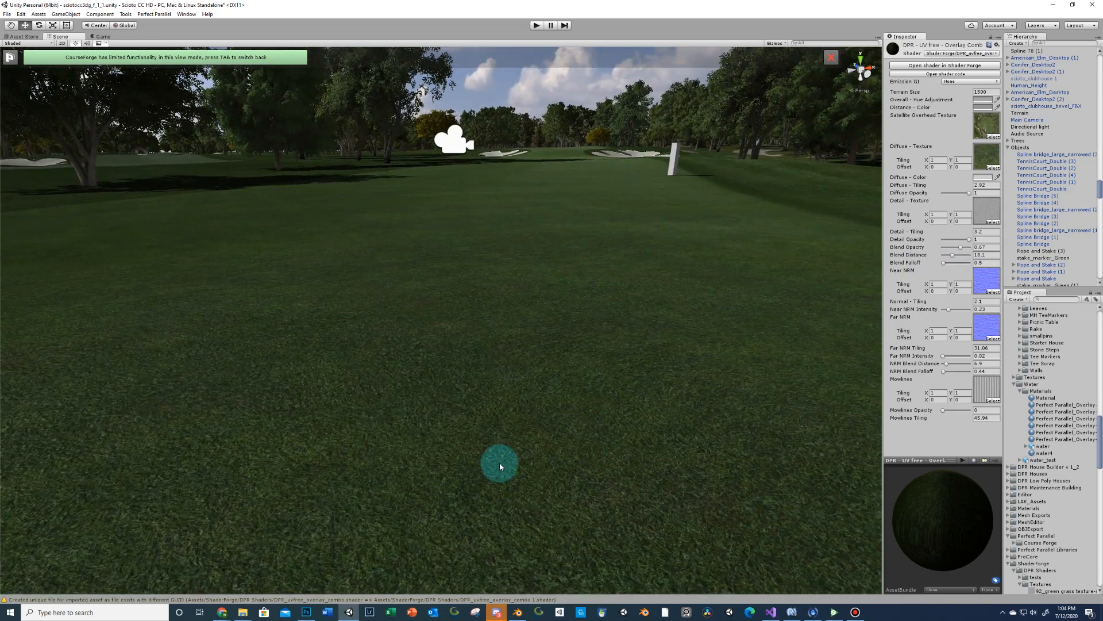
{"action": "middle_click_drag", "start_coordinate": [535, 446], "coordinate": [540, 446]}
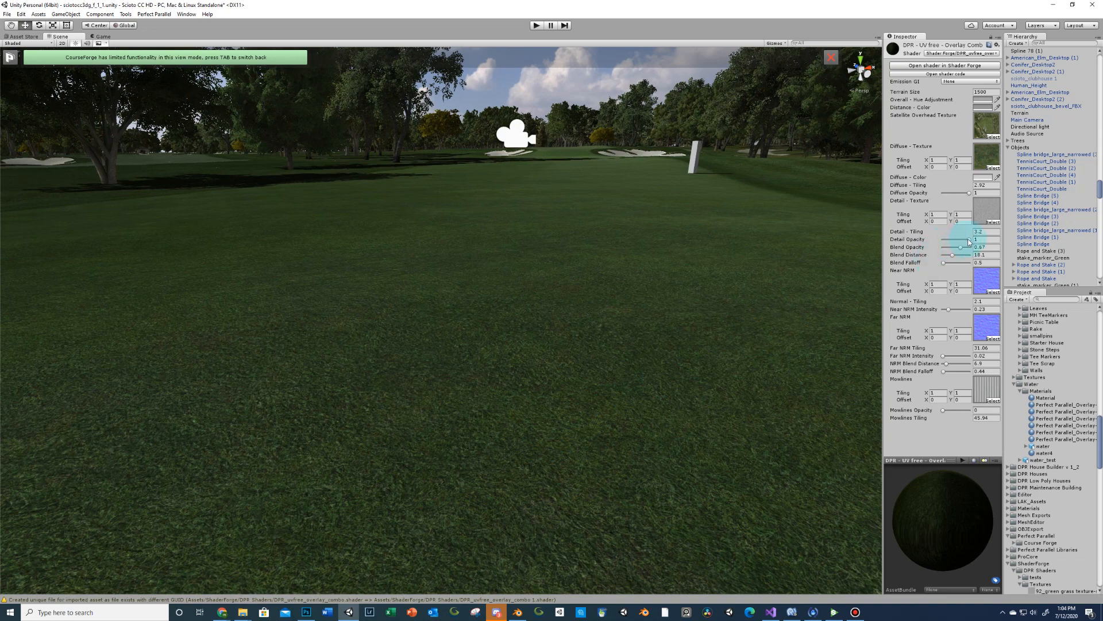
Set the material's Diffuse Opacity to 0.79 and Detail Opacity to 0.93, checking the grass at ground level.
{"action": "mouse_move", "coordinate": [968, 194]}
{"action": "left_mouse_down"}
{"action": "mouse_move", "coordinate": [937, 198]}
{"action": "mouse_move", "coordinate": [954, 199]}
{"action": "left_mouse_up"}
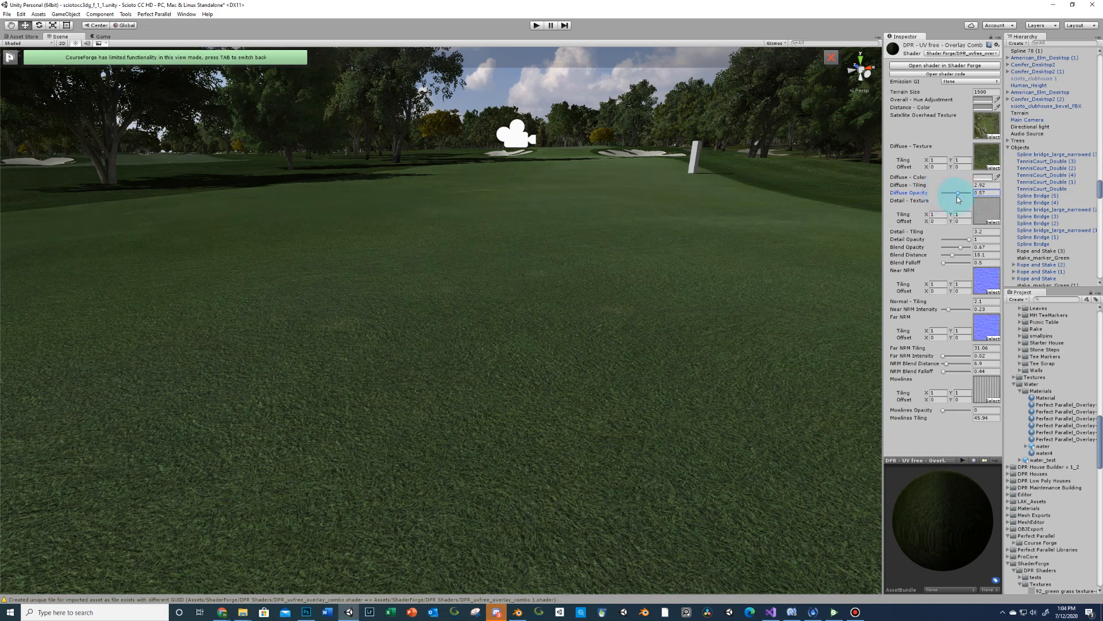
{"action": "left_click_drag", "start_coordinate": [969, 242], "coordinate": [959, 242]}
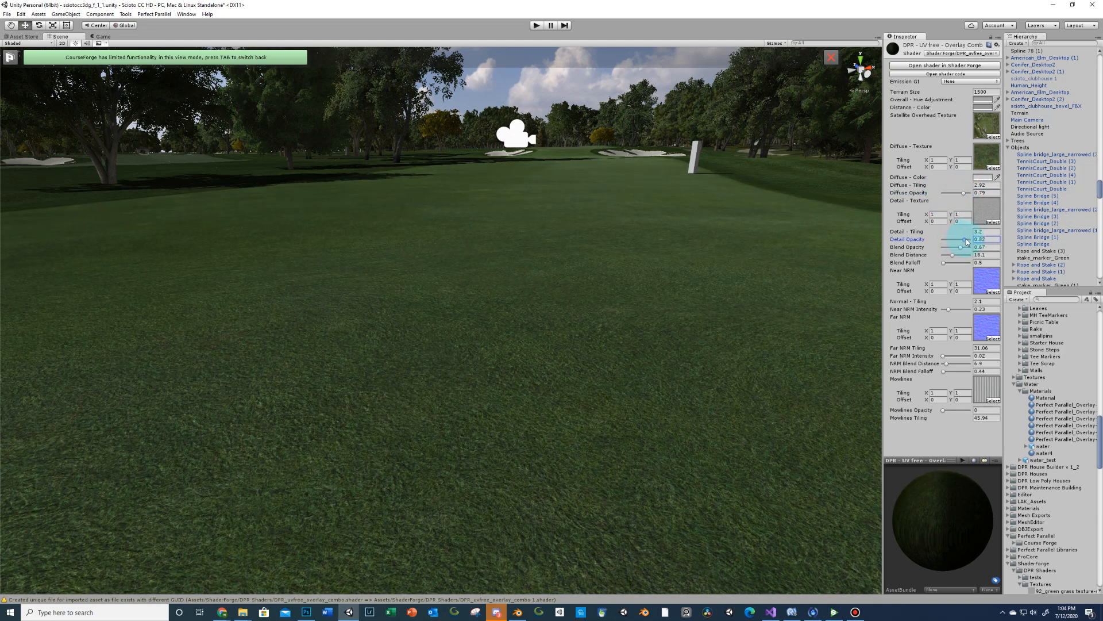
{"action": "left_click_drag", "start_coordinate": [966, 239], "coordinate": [968, 240]}
{"action": "middle_click_drag", "start_coordinate": [617, 278], "coordinate": [569, 322]}
{"action": "scroll", "coordinate": [575, 311], "scroll_direction": "up", "scroll_amount": 3}
{"action": "right_click_drag", "start_coordinate": [563, 401], "coordinate": [537, 393]}
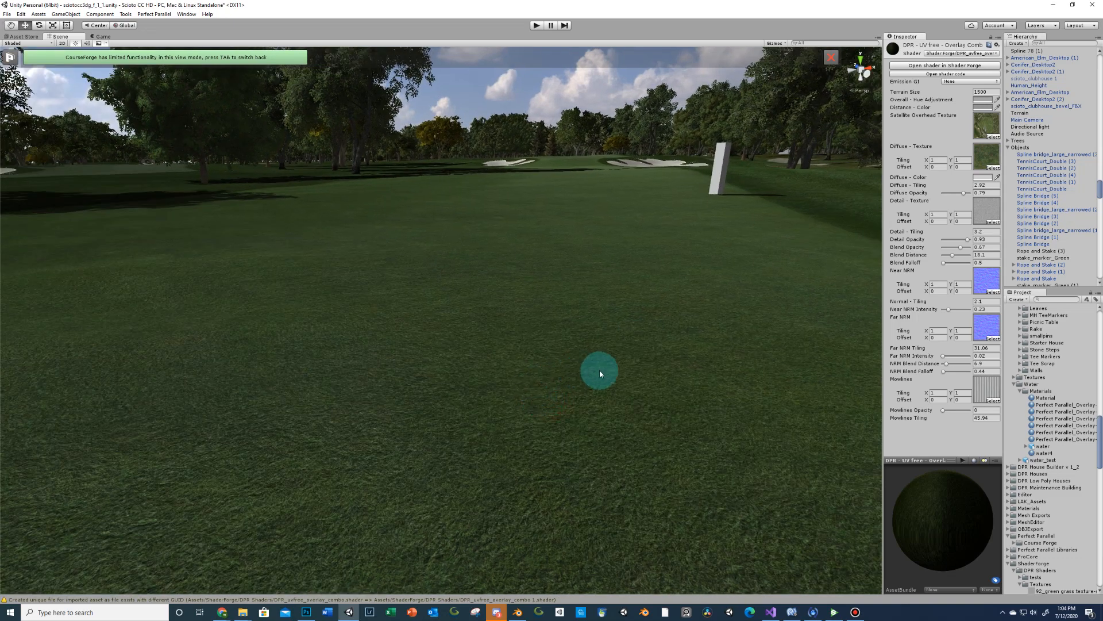
{"action": "right_click_drag", "start_coordinate": [600, 371], "coordinate": [623, 368]}
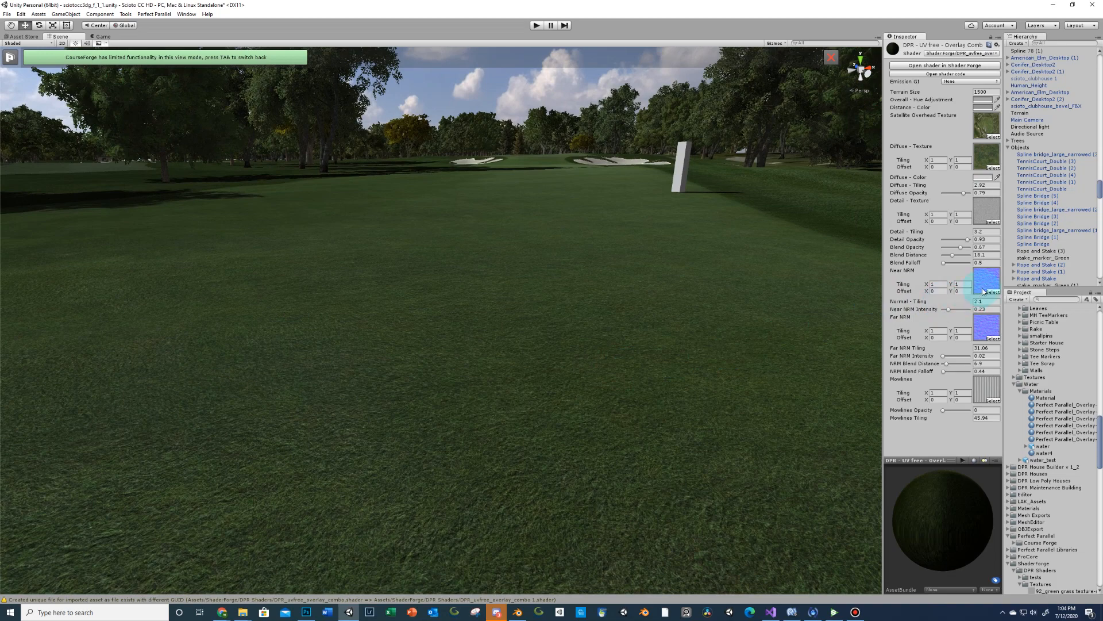
Set the material's Far NRM Intensity to 0.07, judging the fairway from high above.
{"action": "right_click_drag", "start_coordinate": [687, 284], "coordinate": [681, 334]}
{"action": "scroll", "coordinate": [680, 334], "scroll_direction": "down", "scroll_amount": 10}
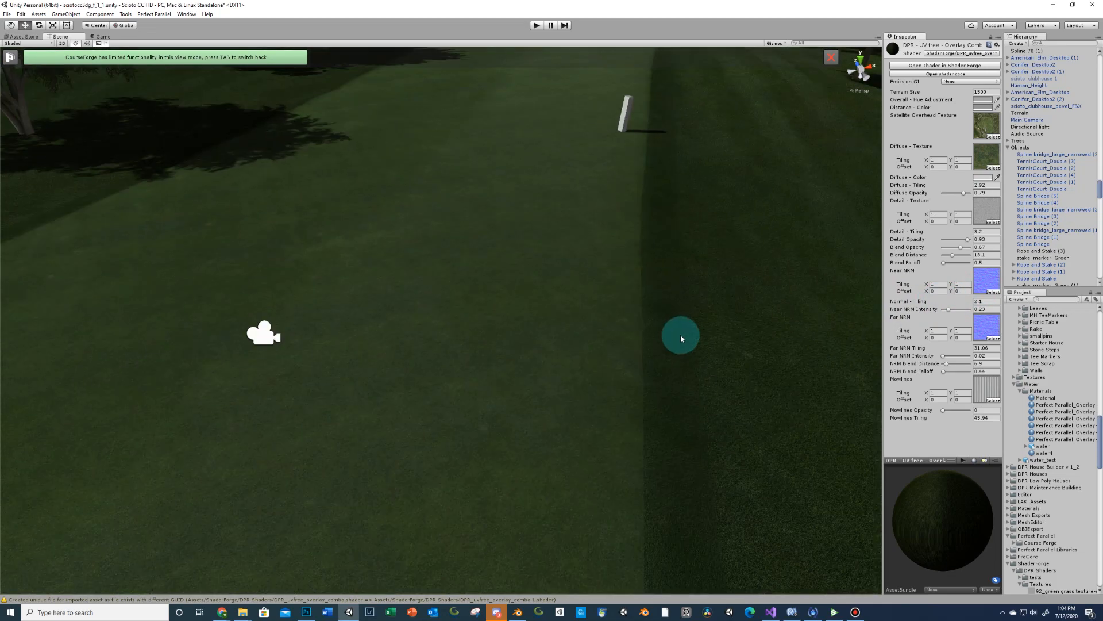
{"action": "scroll", "coordinate": [632, 324], "scroll_direction": "down", "scroll_amount": 1}
{"action": "middle_click_drag", "start_coordinate": [591, 356], "coordinate": [576, 387]}
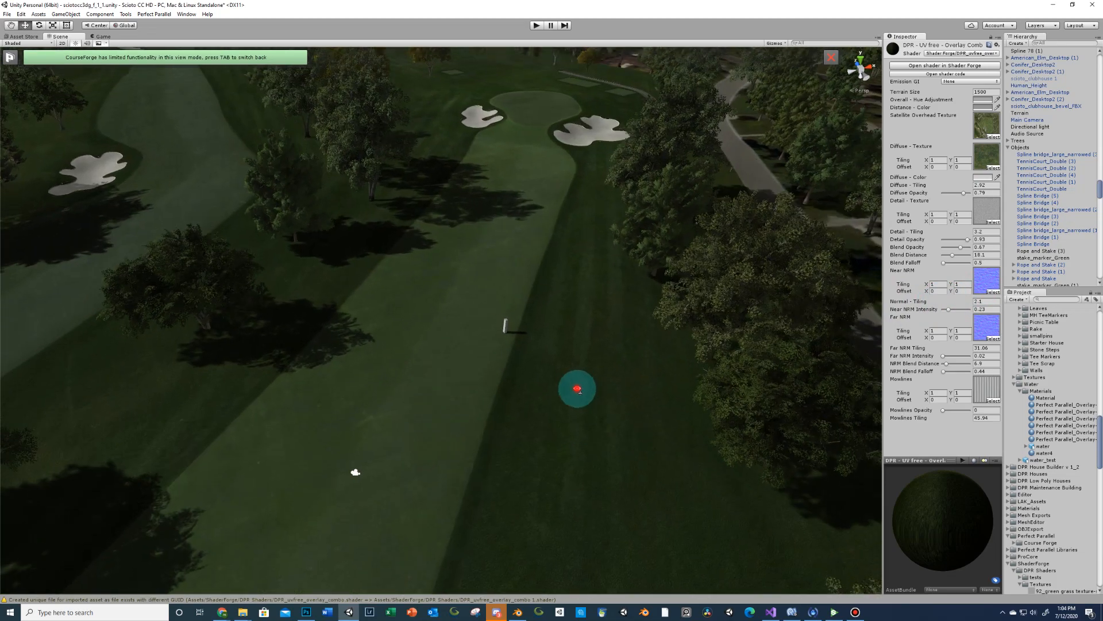
{"action": "right_click_drag", "start_coordinate": [577, 388], "coordinate": [564, 404]}
{"action": "middle_click_drag", "start_coordinate": [513, 298], "coordinate": [554, 293]}
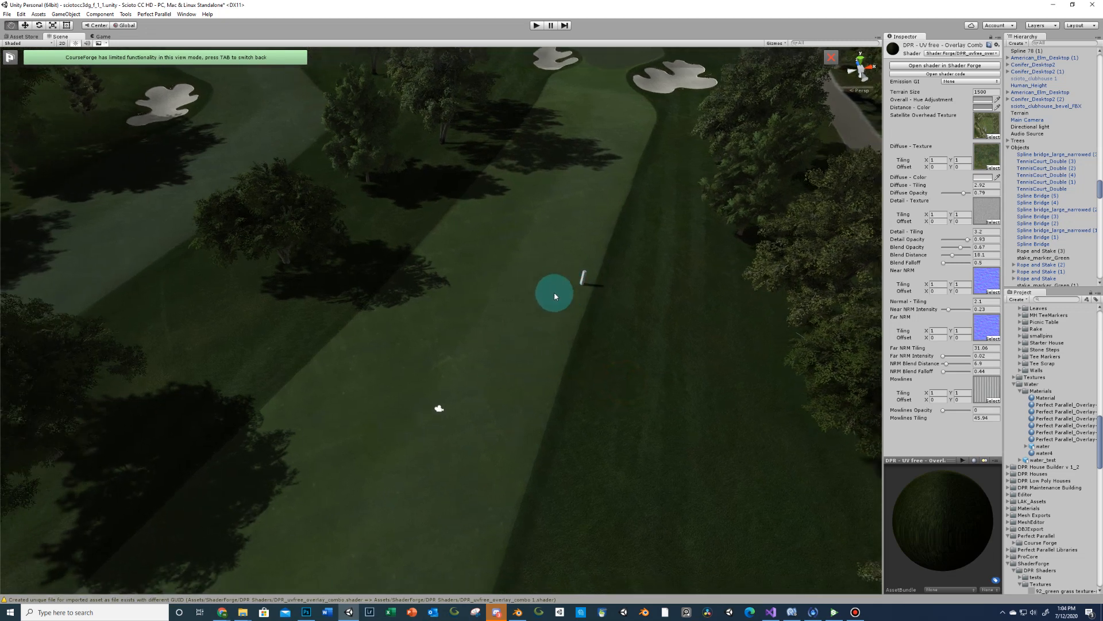
{"action": "scroll", "coordinate": [563, 293], "scroll_direction": "up", "scroll_amount": 2}
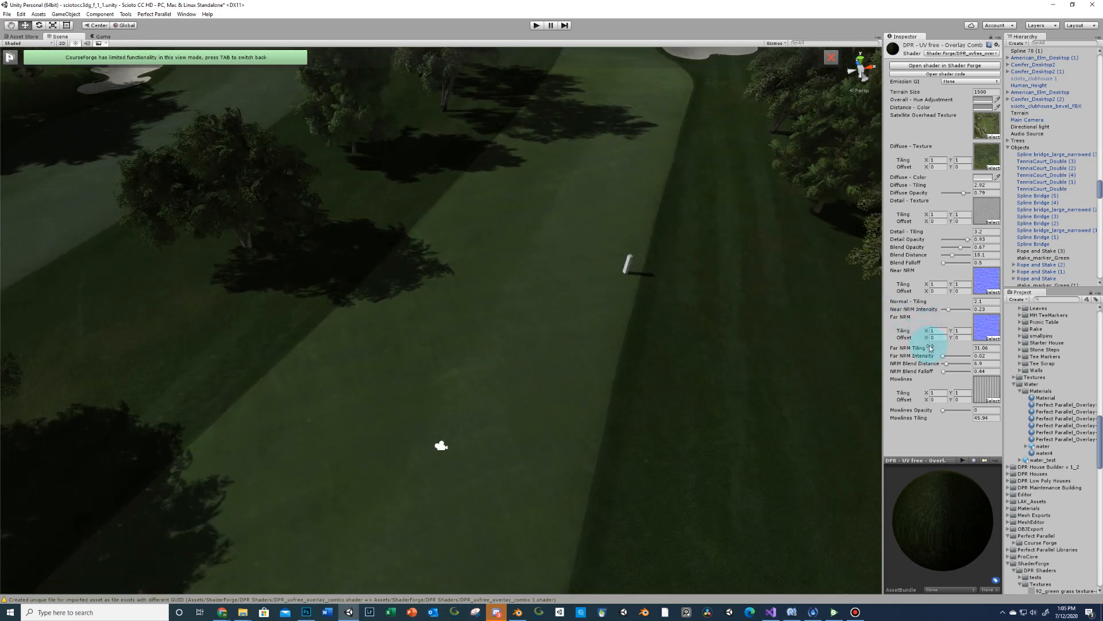
{"action": "left_click_drag", "start_coordinate": [945, 360], "coordinate": [948, 360]}
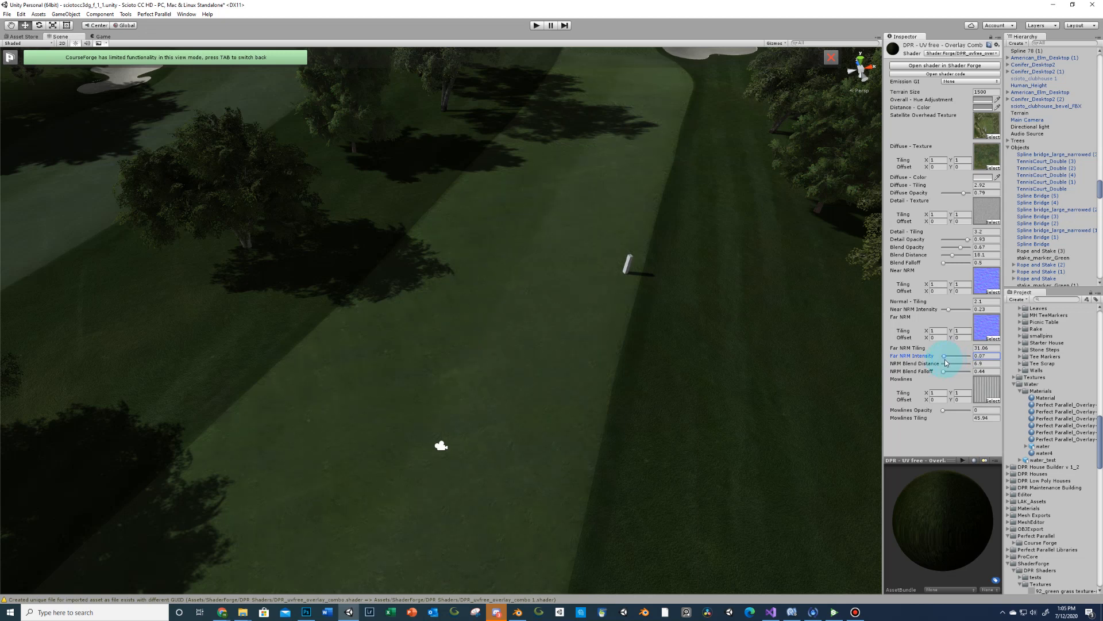
{"action": "right_click_drag", "start_coordinate": [622, 393], "coordinate": [676, 295]}
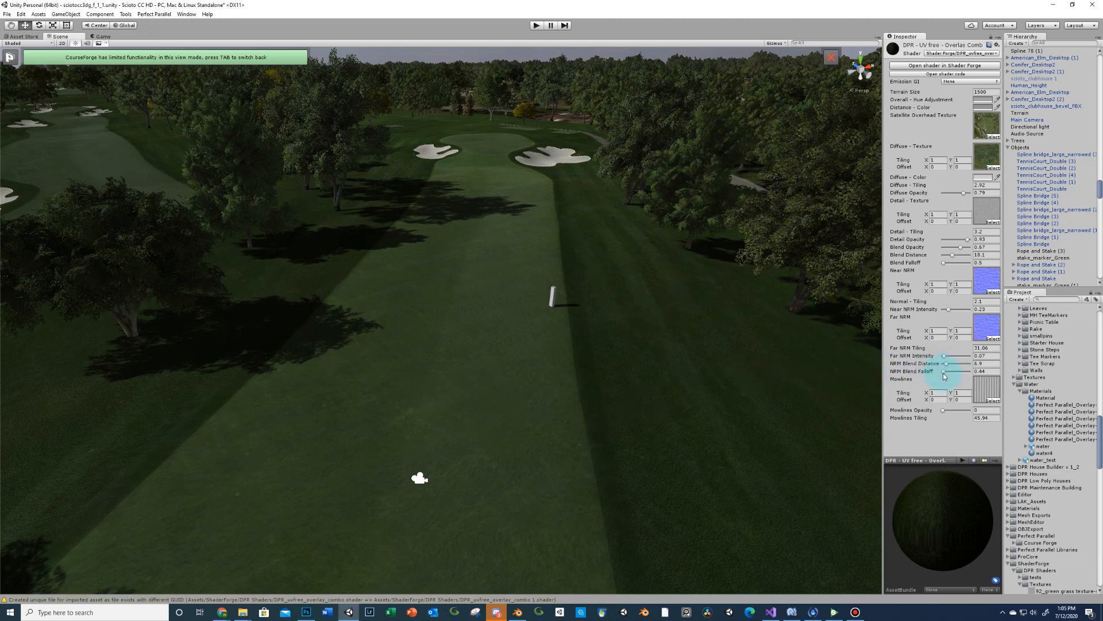
Set the material's NRM Blend Distance to 9.4, checking the fairway at player height and beside the human-height marker.
{"action": "scroll", "coordinate": [572, 380], "scroll_direction": "up", "scroll_amount": 8}
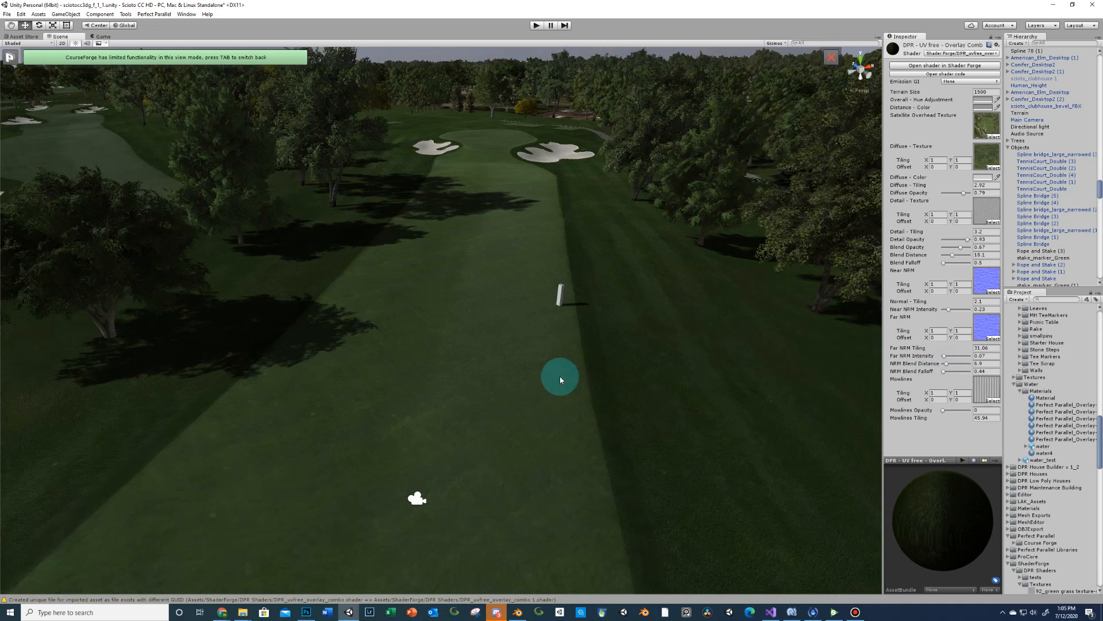
{"action": "scroll", "coordinate": [568, 385], "scroll_direction": "up", "scroll_amount": 2}
{"action": "middle_click_drag", "start_coordinate": [568, 384], "coordinate": [524, 337]}
{"action": "scroll", "coordinate": [525, 336], "scroll_direction": "up", "scroll_amount": 1}
{"action": "right_click_drag", "start_coordinate": [524, 336], "coordinate": [570, 205]}
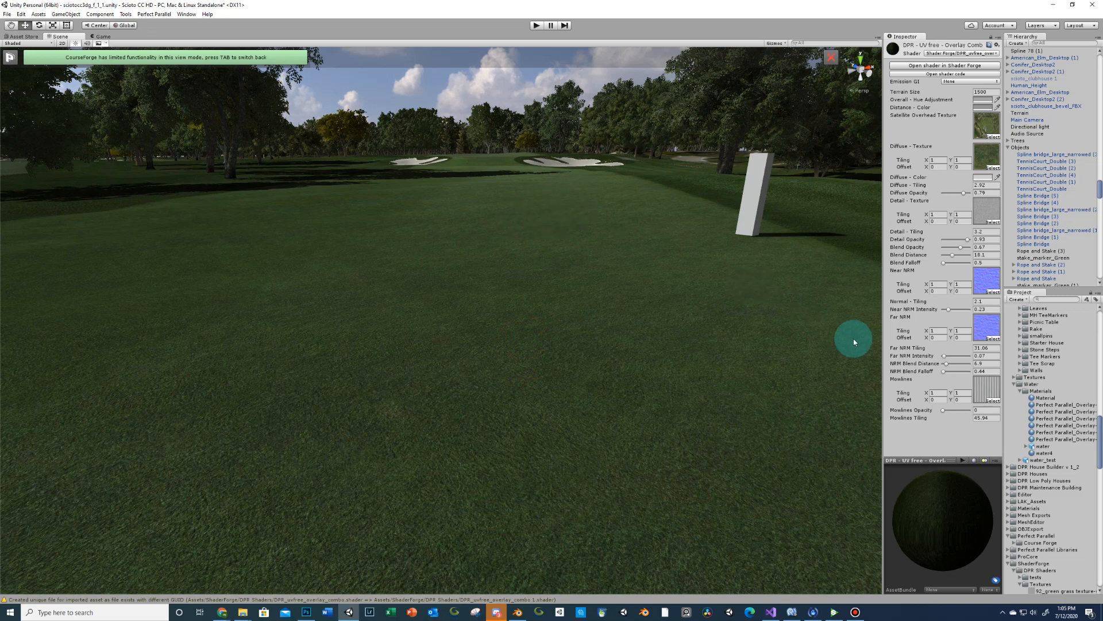
{"action": "left_click_drag", "start_coordinate": [946, 368], "coordinate": [949, 368]}
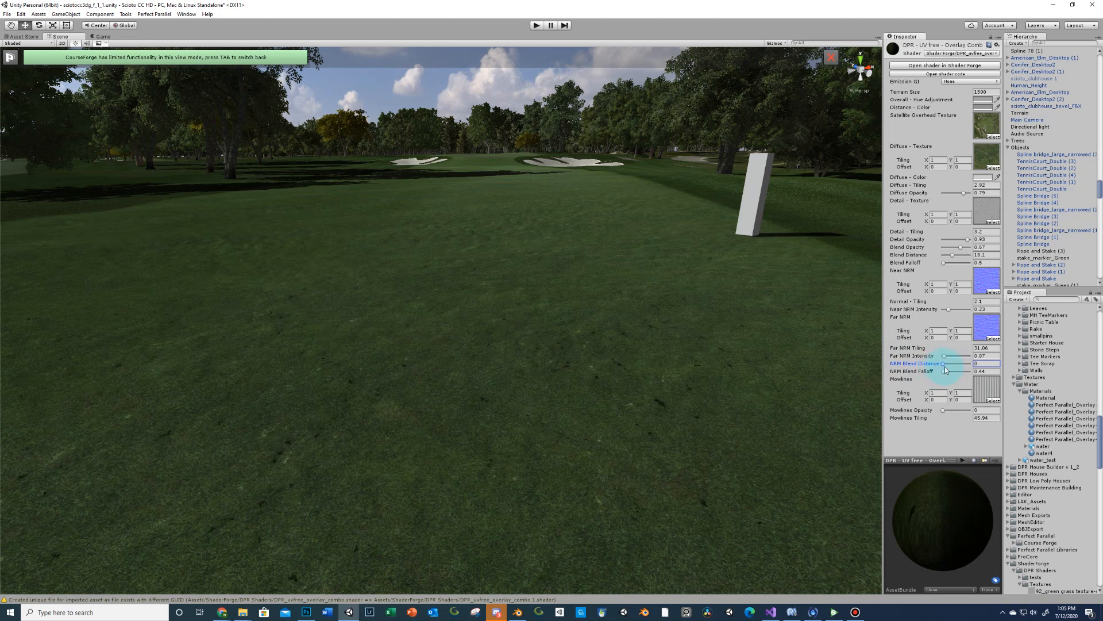
{"action": "left_click_drag", "start_coordinate": [947, 368], "coordinate": [947, 367]}
{"action": "middle_click_drag", "start_coordinate": [675, 320], "coordinate": [665, 343]}
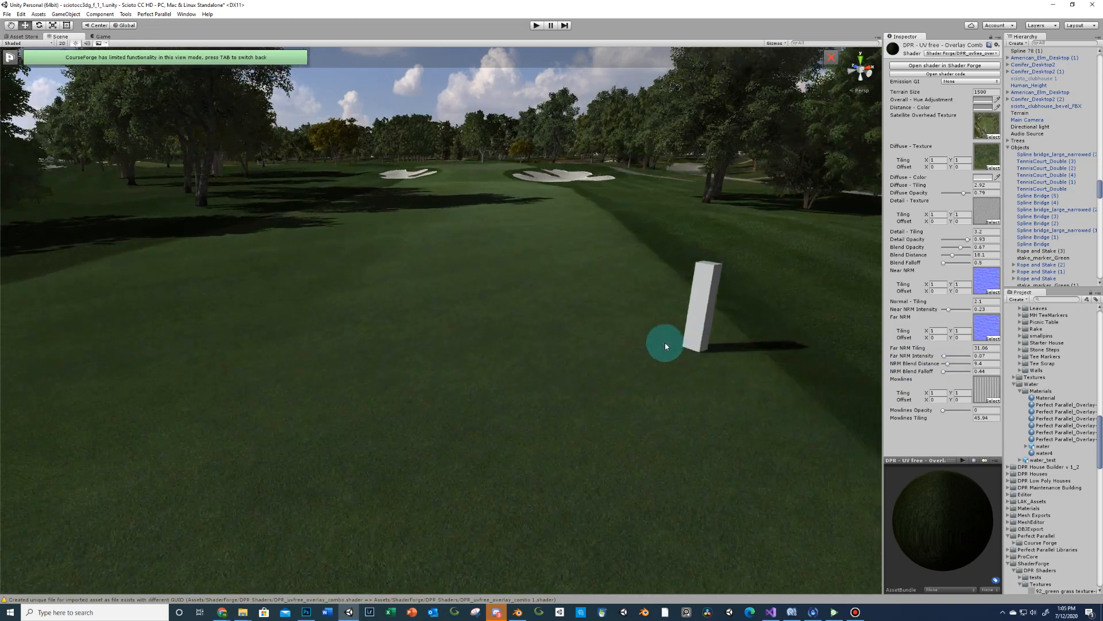
{"action": "scroll", "coordinate": [665, 344], "scroll_direction": "up", "scroll_amount": 4}
{"action": "right_click_drag", "start_coordinate": [664, 332], "coordinate": [690, 308]}
{"action": "right_click_drag", "start_coordinate": [818, 350], "coordinate": [764, 355]}
{"action": "scroll", "coordinate": [580, 345], "scroll_direction": "down", "scroll_amount": 3}
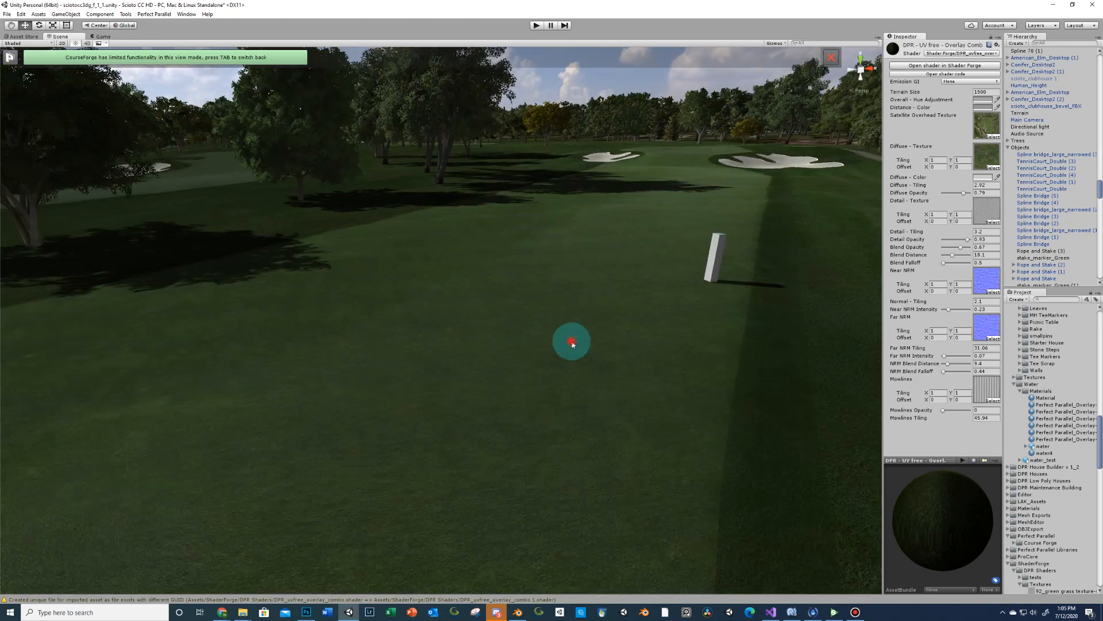
Set the material's Mowlines Opacity to 0.34 over the fairway and locate its mowlines texture in the project files.
{"action": "right_click_drag", "start_coordinate": [572, 344], "coordinate": [547, 365]}
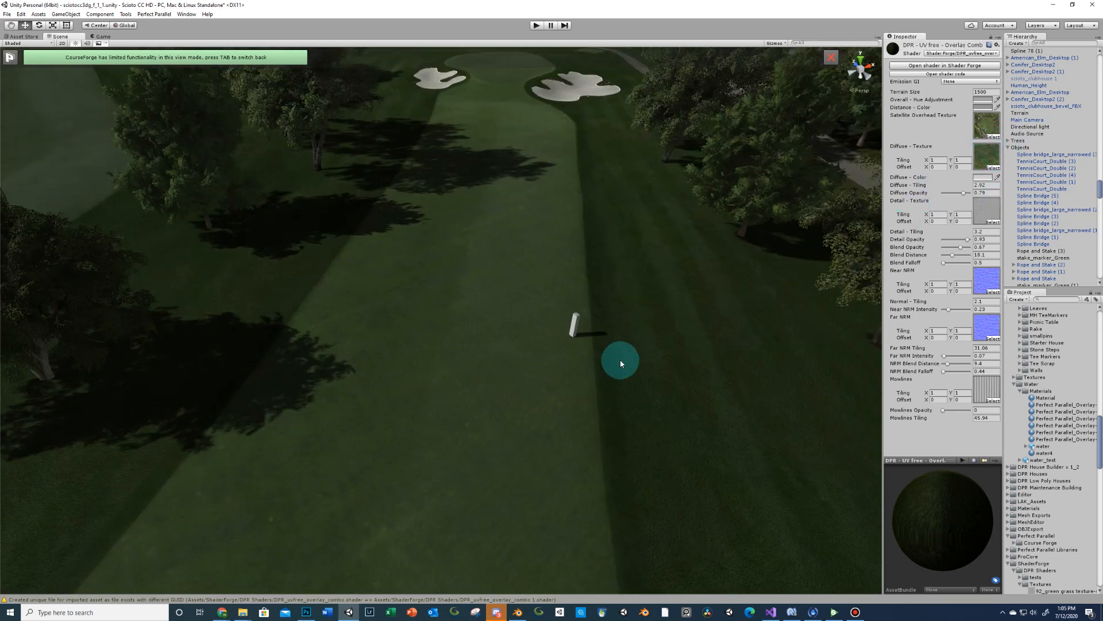
{"action": "scroll", "coordinate": [618, 361], "scroll_direction": "down", "scroll_amount": 3}
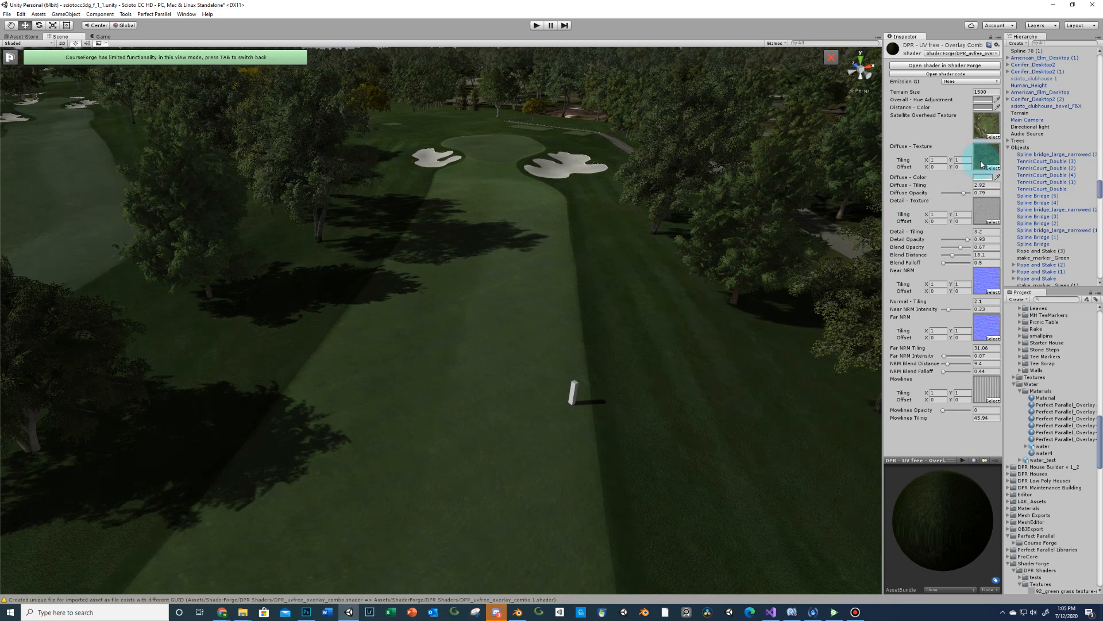
{"action": "scroll", "coordinate": [638, 328], "scroll_direction": "up", "scroll_amount": 5}
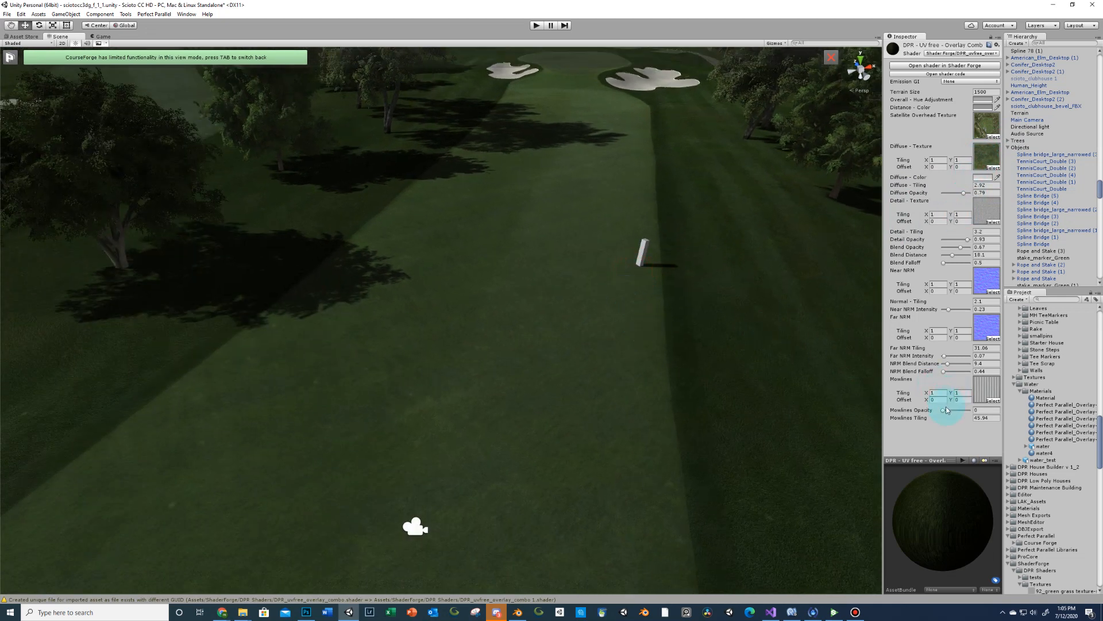
{"action": "left_click_drag", "start_coordinate": [943, 412], "coordinate": [953, 413]}
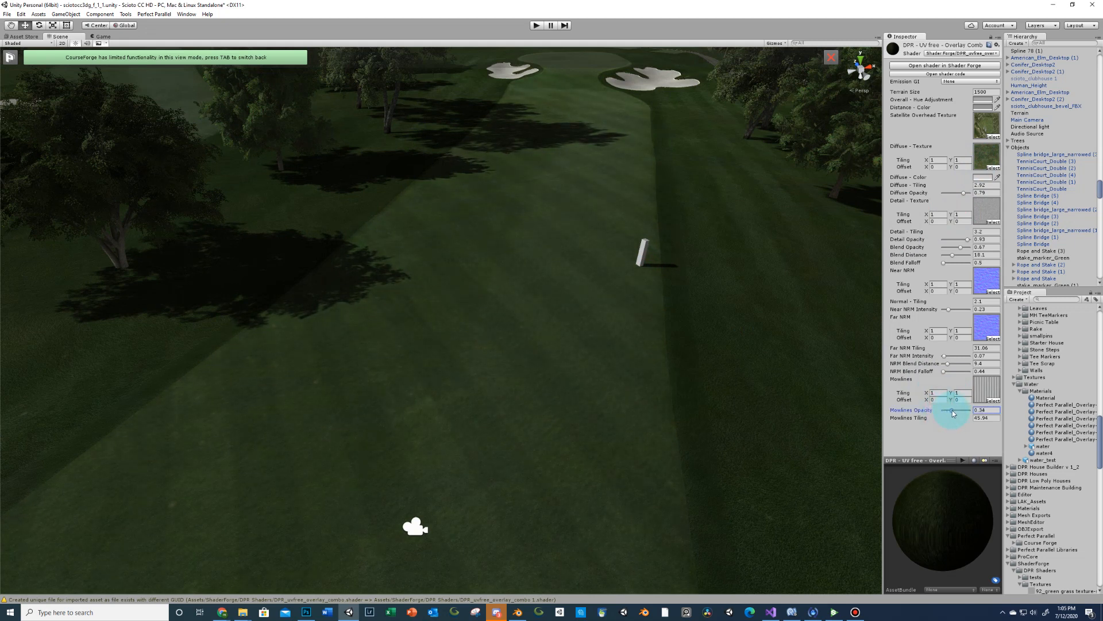
{"action": "left_click", "coordinate": [982, 392]}
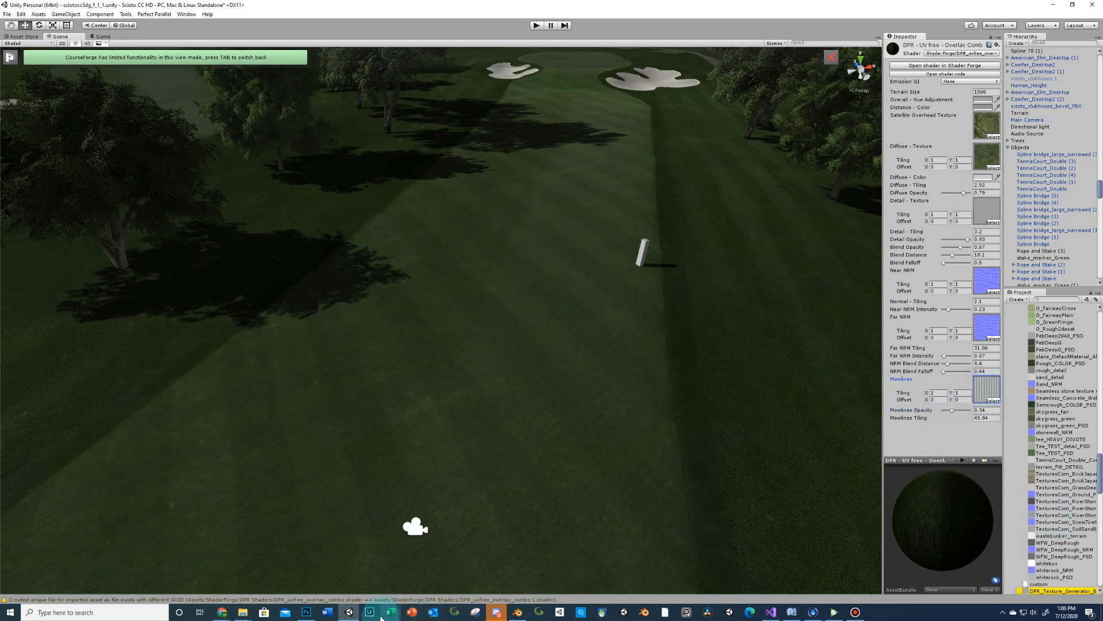
Switch to Substance Player and set the mowlines Y_Line_Number to 20 in the DPR_Texture_Generator.
{"action": "left_click", "coordinate": [834, 612]}
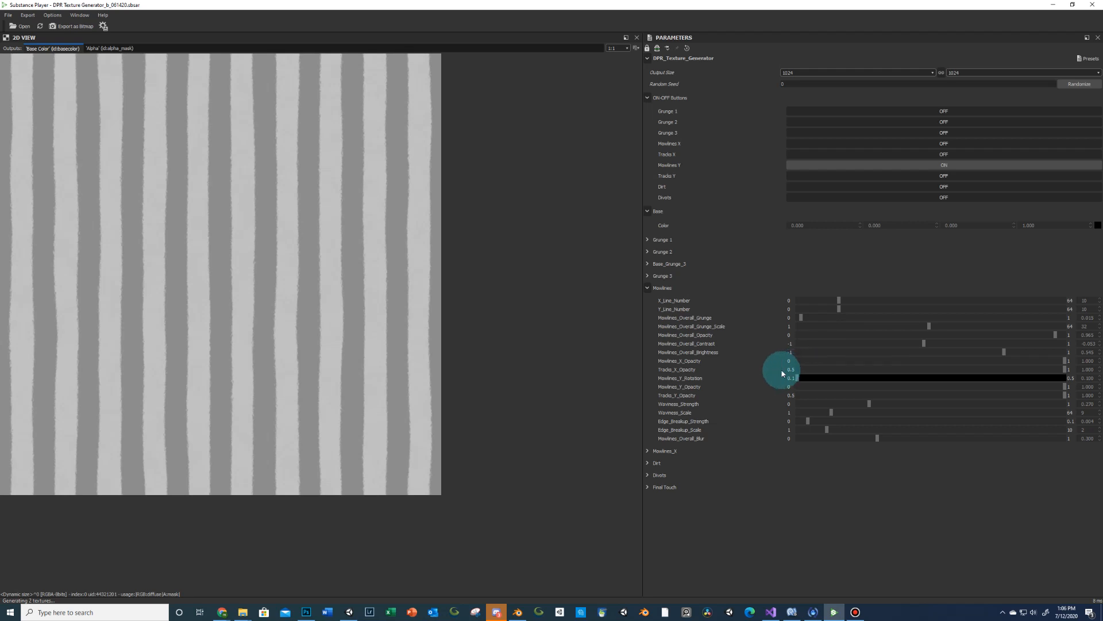
{"action": "mouse_move", "coordinate": [782, 374]}
{"action": "left_mouse_down"}
{"action": "mouse_move", "coordinate": [975, 381]}
{"action": "mouse_move", "coordinate": [768, 381]}
{"action": "left_mouse_up"}
{"action": "left_click_drag", "start_coordinate": [841, 311], "coordinate": [883, 318]}
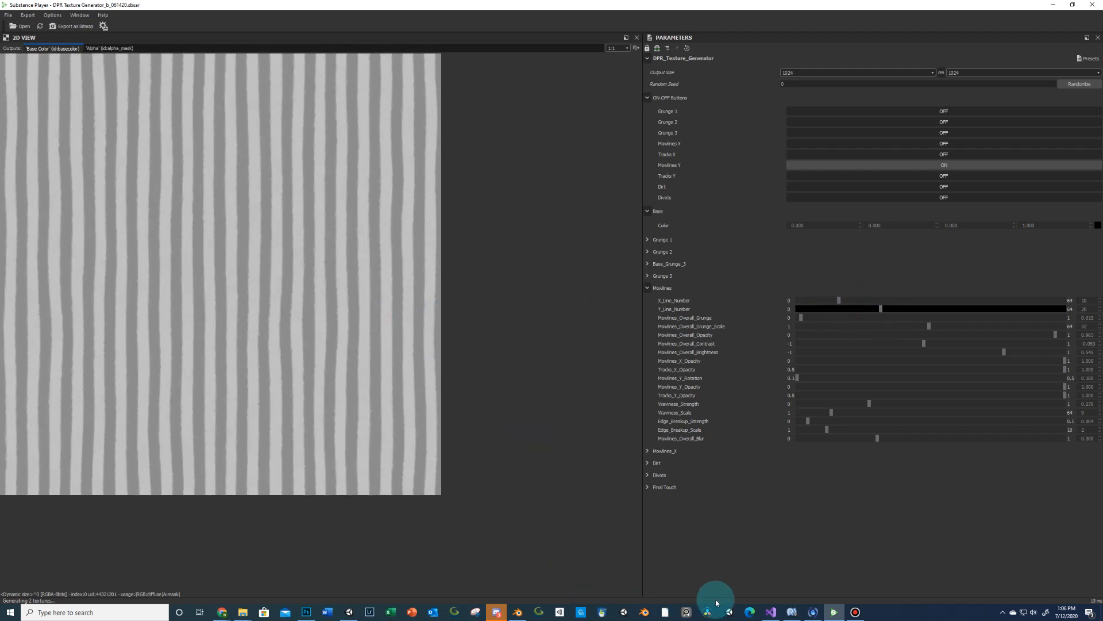
Return to Unity and set the material's Mowlines Tiling to 45 and Mowlines Opacity to 0.29, checking the grass near the ground.
{"action": "left_click", "coordinate": [351, 612]}
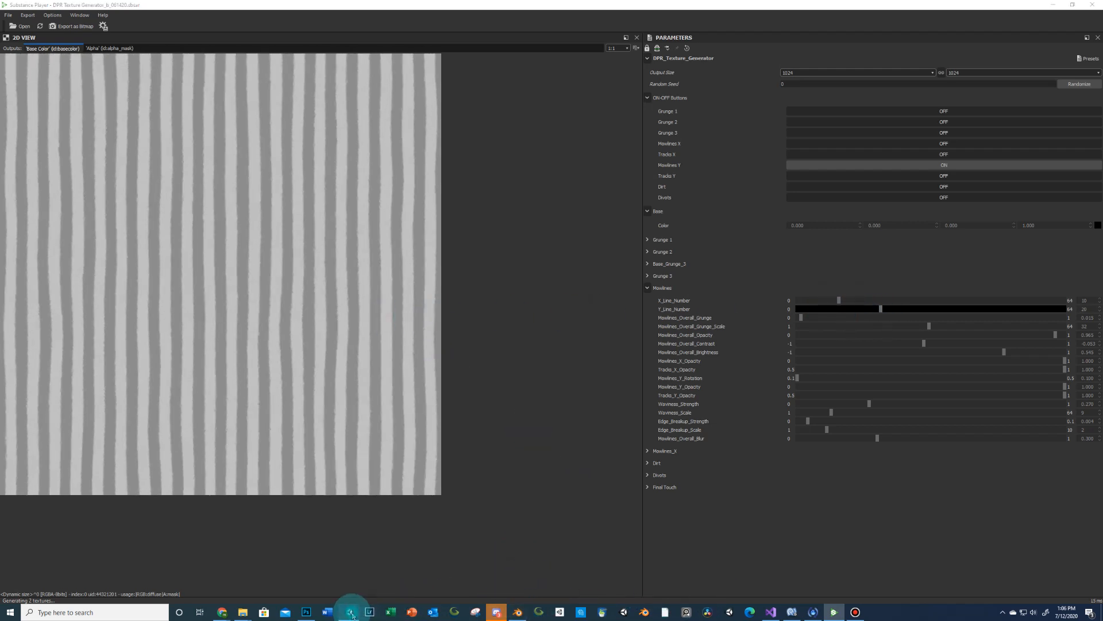
{"action": "middle_click_drag", "start_coordinate": [572, 393], "coordinate": [569, 368]}
{"action": "scroll", "coordinate": [572, 368], "scroll_direction": "up", "scroll_amount": 5}
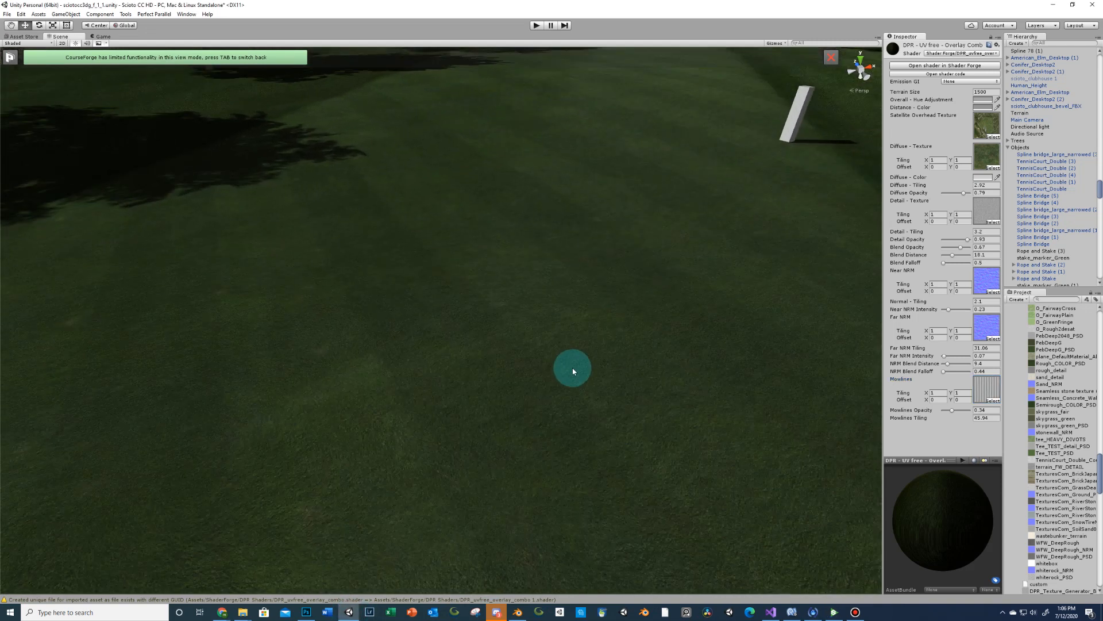
{"action": "right_click_drag", "start_coordinate": [573, 371], "coordinate": [539, 312]}
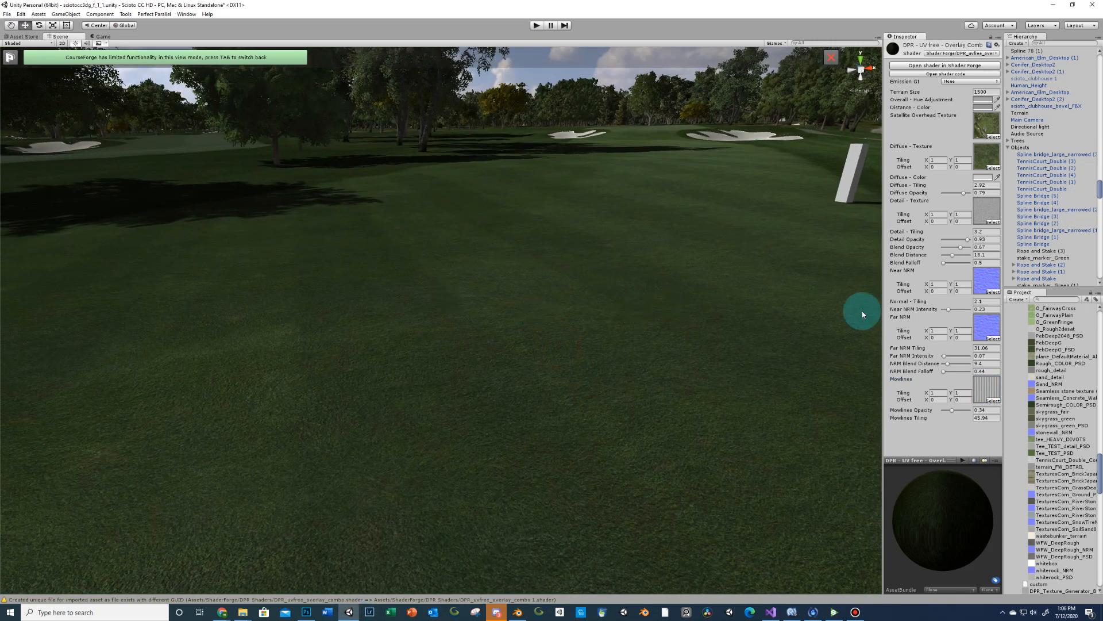
{"action": "left_click_drag", "start_coordinate": [949, 419], "coordinate": [978, 420]}
{"action": "left_click", "coordinate": [950, 410]}
Examine the fairway's mow stripes from progressively higher above the hole and the surrounding course.
{"action": "right_click_drag", "start_coordinate": [633, 349], "coordinate": [595, 395]}
{"action": "middle_click_drag", "start_coordinate": [587, 378], "coordinate": [585, 309]}
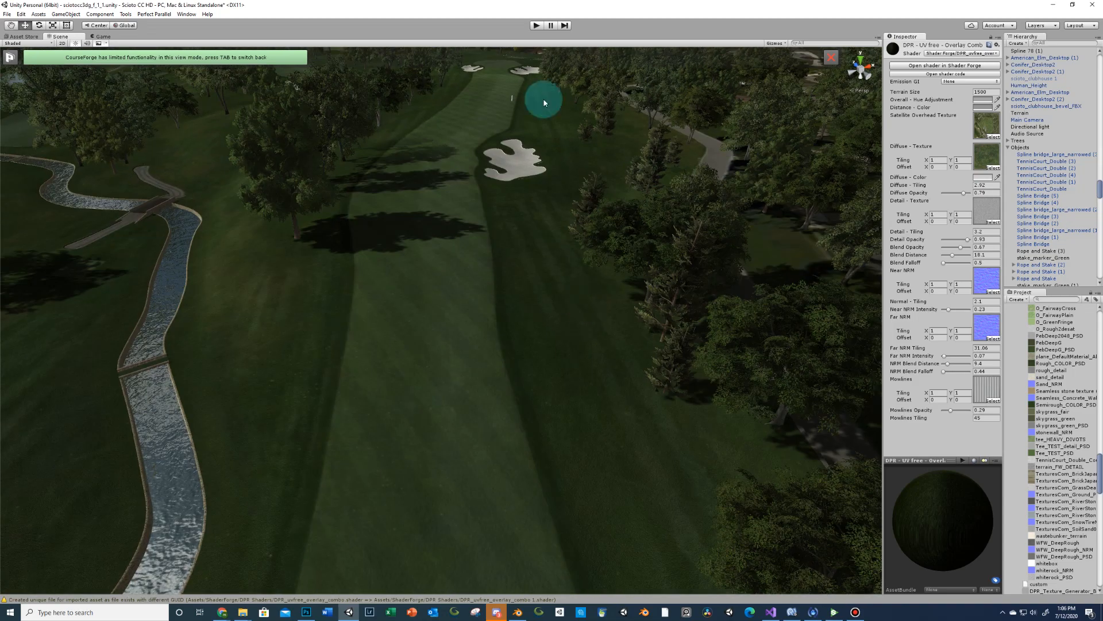
{"action": "right_click_drag", "start_coordinate": [526, 143], "coordinate": [522, 183]}
{"action": "middle_click_drag", "start_coordinate": [522, 182], "coordinate": [505, 244]}
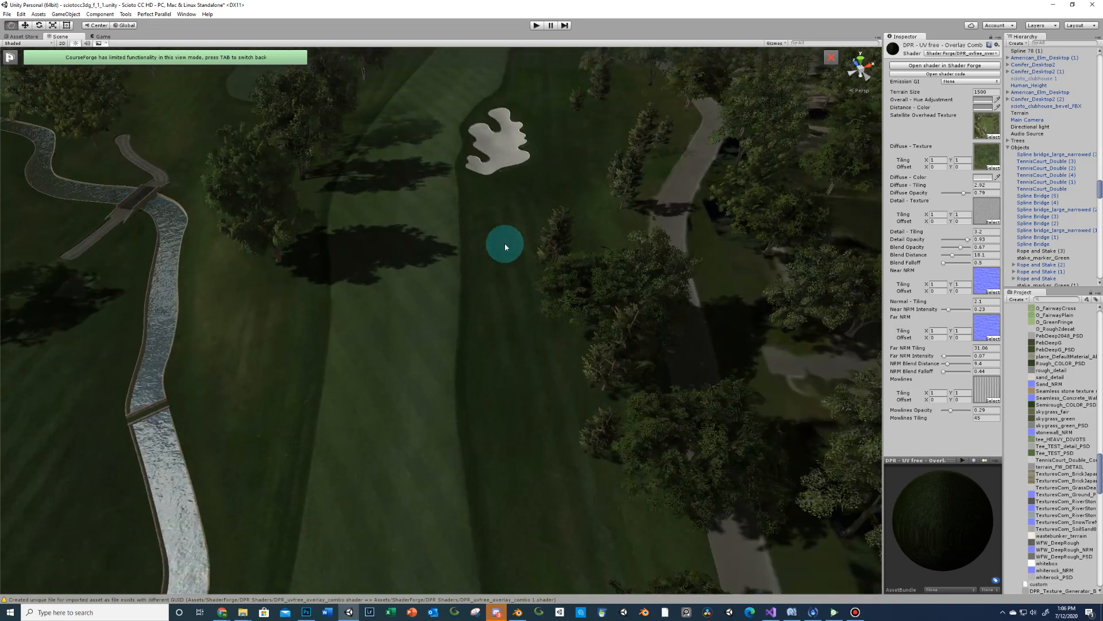
{"action": "right_click_drag", "start_coordinate": [514, 255], "coordinate": [515, 277]}
{"action": "scroll", "coordinate": [511, 253], "scroll_direction": "down", "scroll_amount": 8}
{"action": "middle_click_drag", "start_coordinate": [500, 123], "coordinate": [479, 296]}
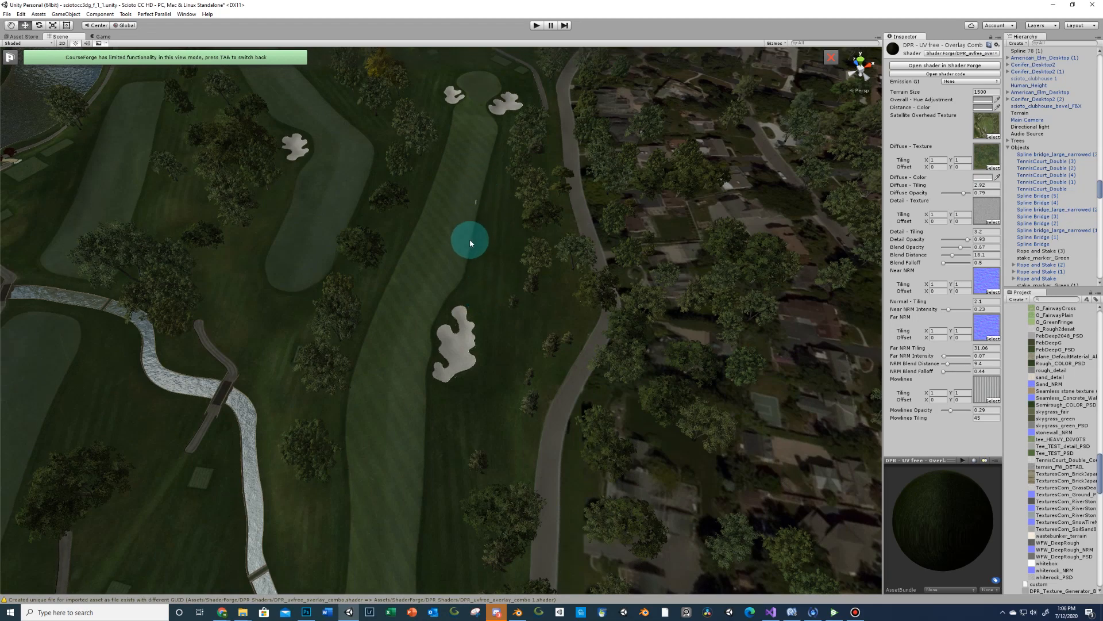
{"action": "scroll", "coordinate": [481, 305], "scroll_direction": "down", "scroll_amount": 5}
{"action": "right_click_drag", "start_coordinate": [484, 316], "coordinate": [475, 341]}
{"action": "middle_click_drag", "start_coordinate": [481, 313], "coordinate": [487, 292]}
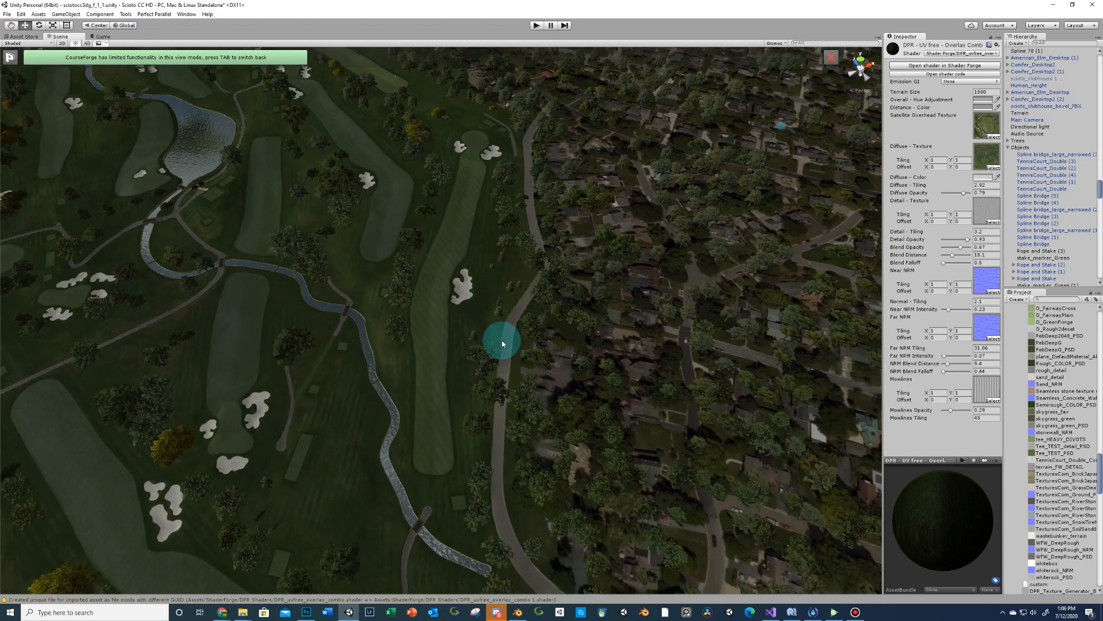
Examine the fairway's mow stripes from low altitude down to player height beside the human-height marker.
{"action": "scroll", "coordinate": [473, 329], "scroll_direction": "up", "scroll_amount": 10}
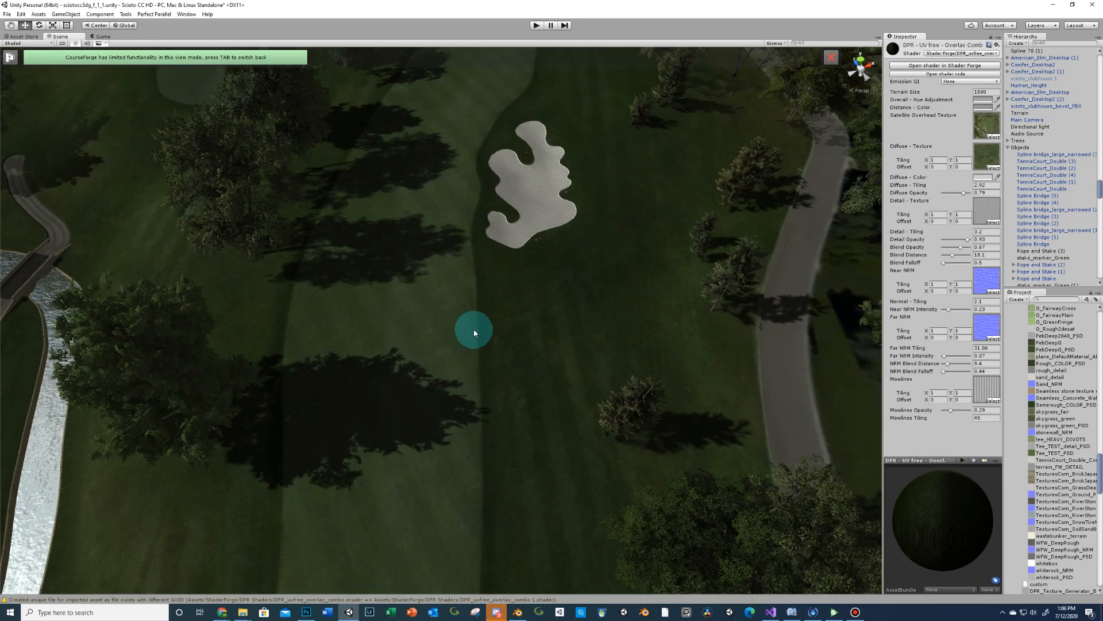
{"action": "middle_click_drag", "start_coordinate": [474, 328], "coordinate": [484, 428]}
{"action": "scroll", "coordinate": [490, 424], "scroll_direction": "up", "scroll_amount": 8}
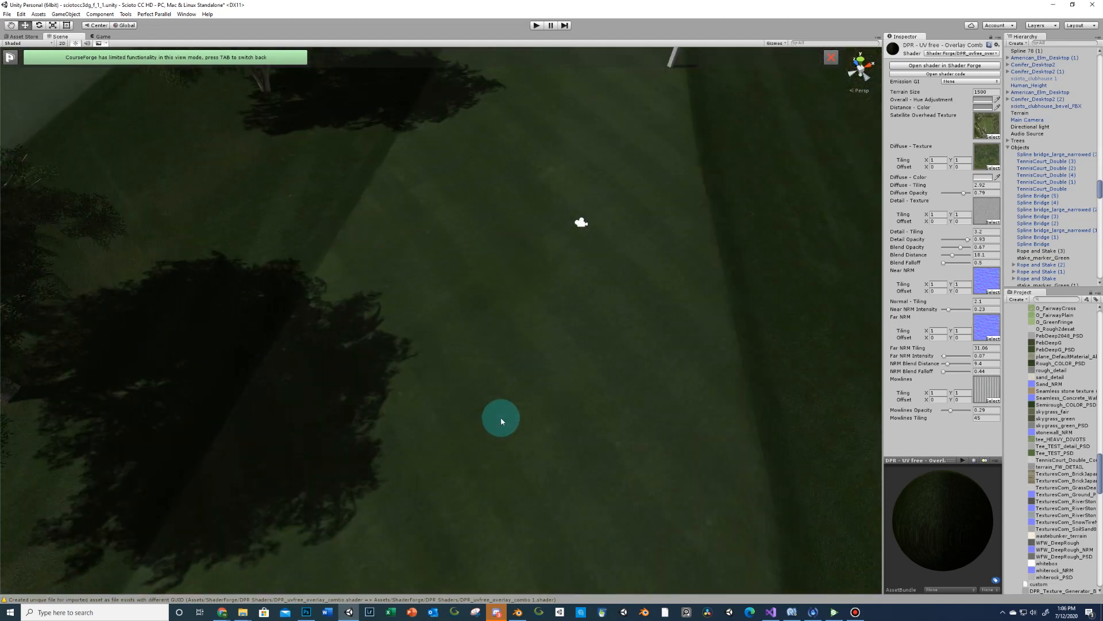
{"action": "right_click_drag", "start_coordinate": [522, 402], "coordinate": [537, 315]}
{"action": "middle_click_drag", "start_coordinate": [537, 315], "coordinate": [515, 253]}
{"action": "scroll", "coordinate": [512, 247], "scroll_direction": "up", "scroll_amount": 10}
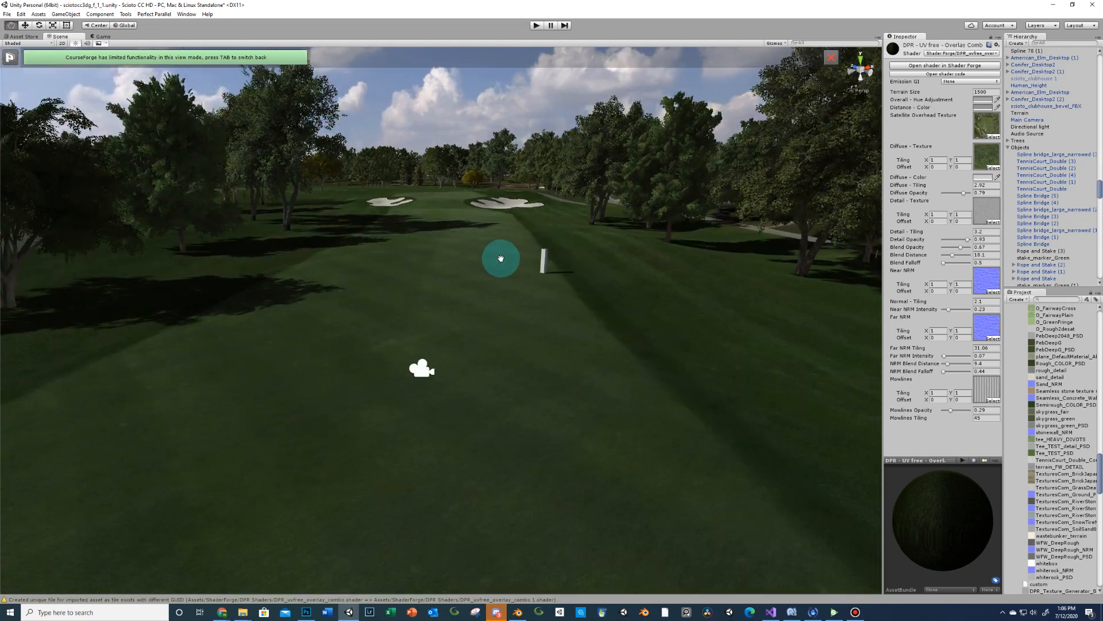
{"action": "scroll", "coordinate": [503, 265], "scroll_direction": "up", "scroll_amount": 5}
{"action": "middle_click_drag", "start_coordinate": [503, 259], "coordinate": [502, 255]}
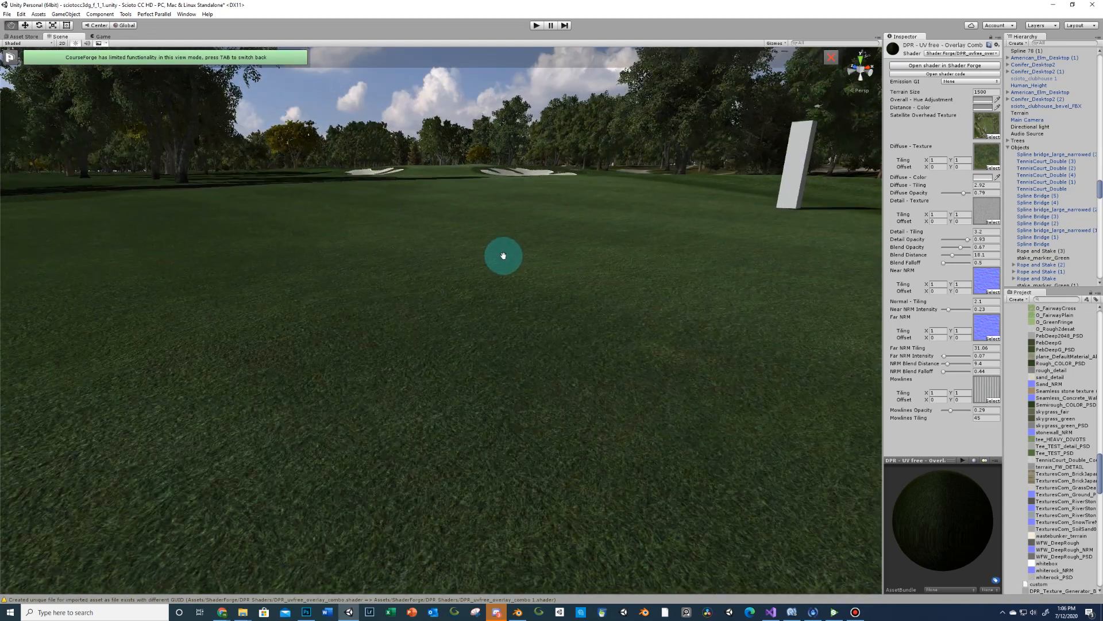
{"action": "right_click_drag", "start_coordinate": [507, 259], "coordinate": [503, 262]}
{"action": "middle_click_drag", "start_coordinate": [503, 262], "coordinate": [494, 262]}
{"action": "right_click_drag", "start_coordinate": [495, 262], "coordinate": [488, 257]}
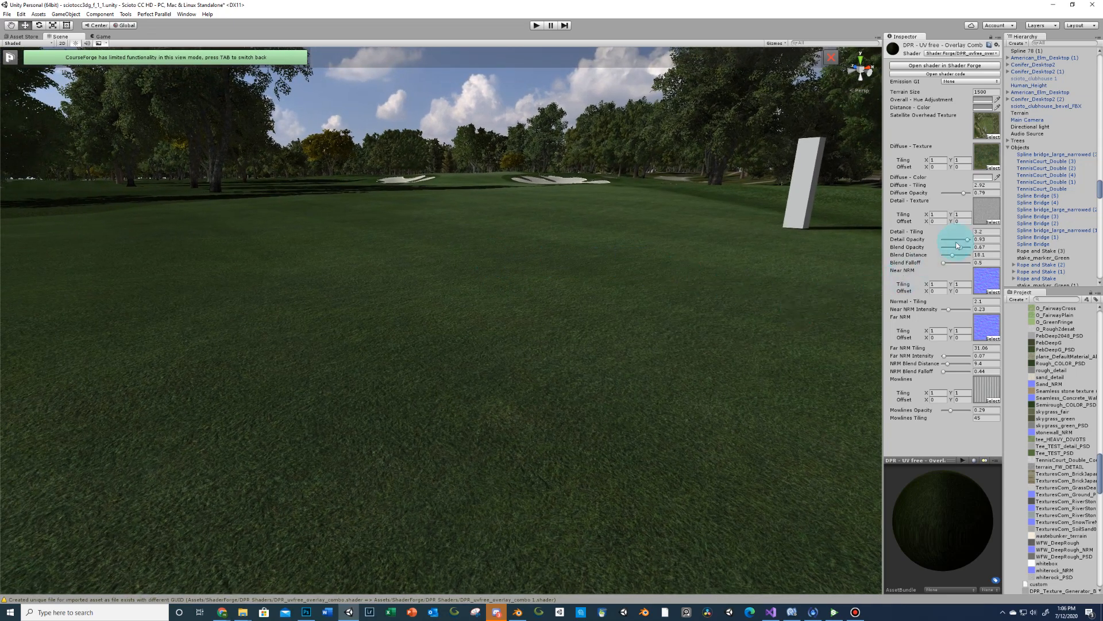
Set the material's Detail Opacity to 0.82, checking the fairway grass at player height.
{"action": "left_click_drag", "start_coordinate": [968, 241], "coordinate": [963, 239]}
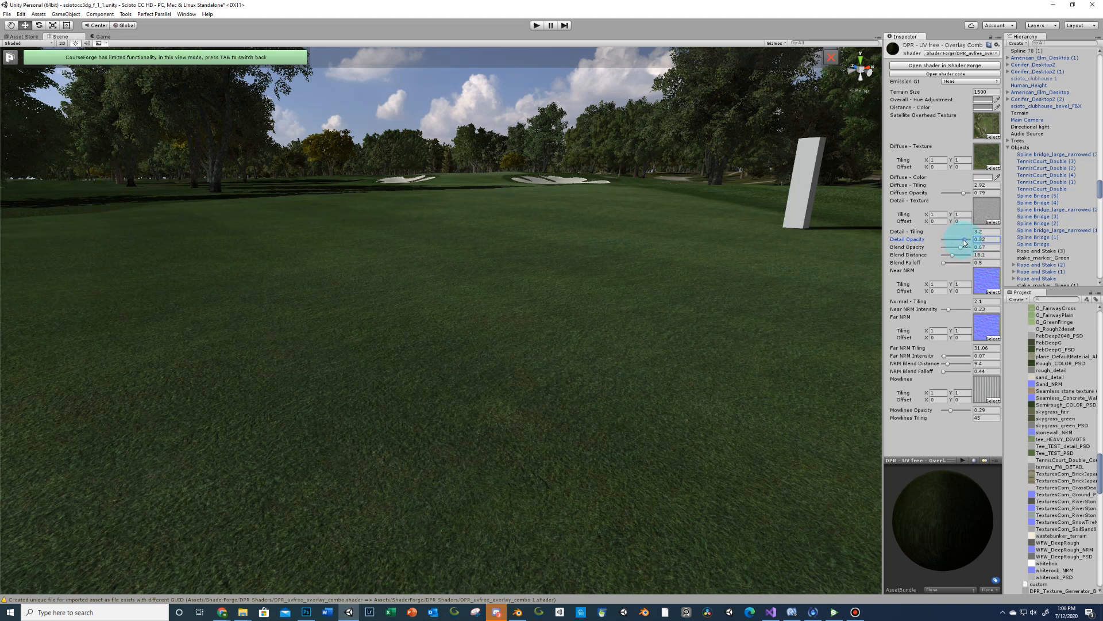
{"action": "right_click_drag", "start_coordinate": [813, 287], "coordinate": [641, 292]}
{"action": "key", "text": "w"}
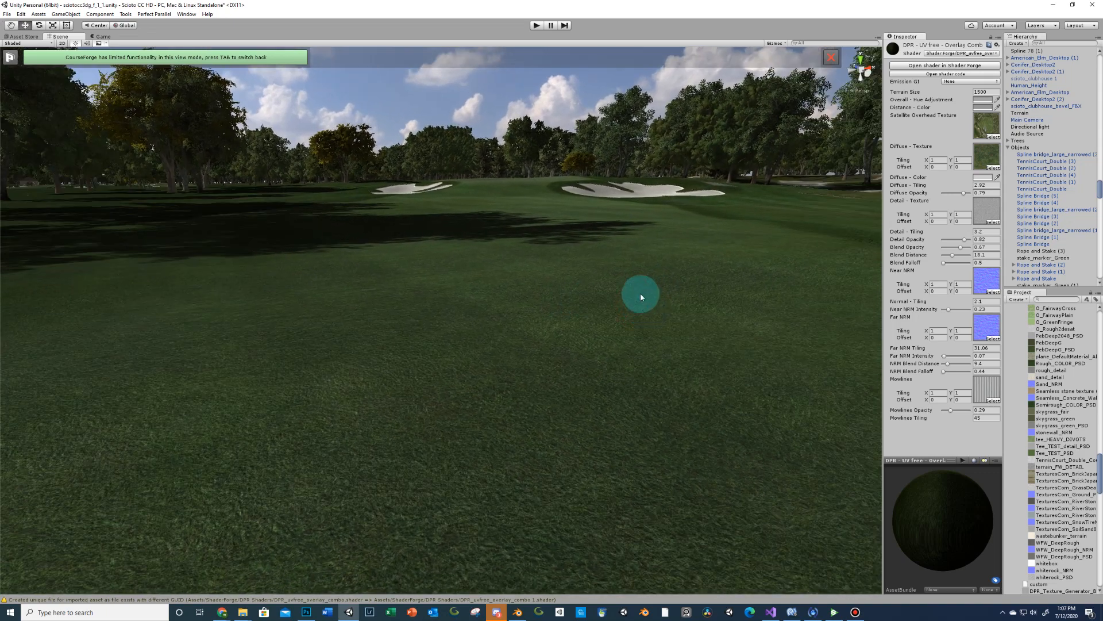
Change the material's Overall - Hue Adjustment color to a slightly bluish gray, judging the fairway from above.
{"action": "left_click", "coordinate": [985, 99]}
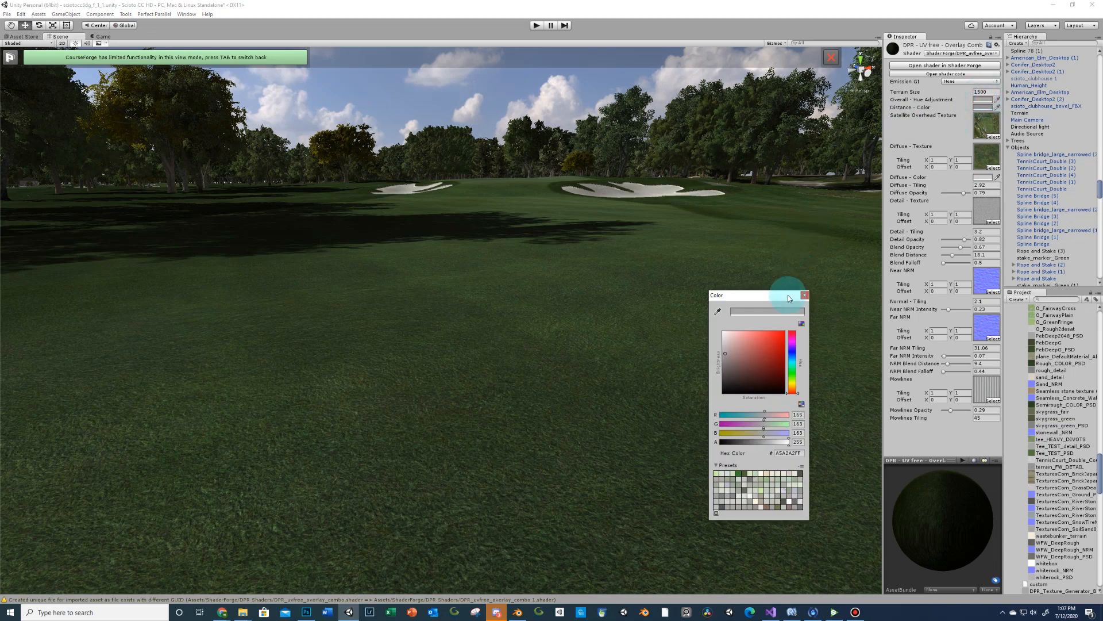
{"action": "right_click_drag", "start_coordinate": [608, 300], "coordinate": [522, 362]}
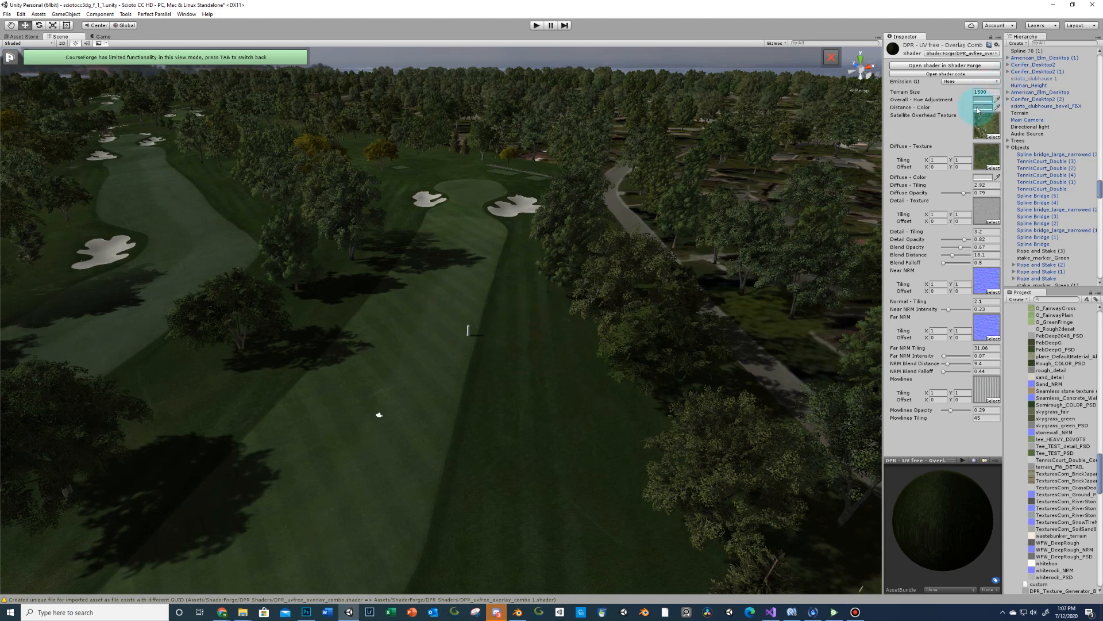
{"action": "left_click", "coordinate": [982, 100]}
{"action": "left_click", "coordinate": [727, 354]}
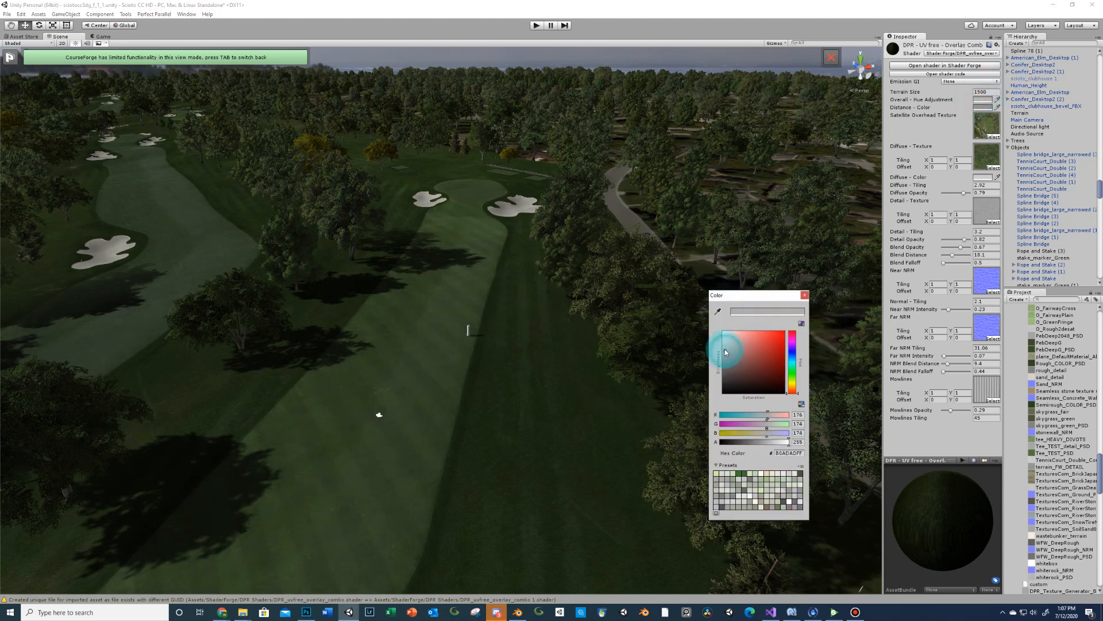
{"action": "left_click_drag", "start_coordinate": [724, 349], "coordinate": [725, 347]}
{"action": "left_click", "coordinate": [793, 351]}
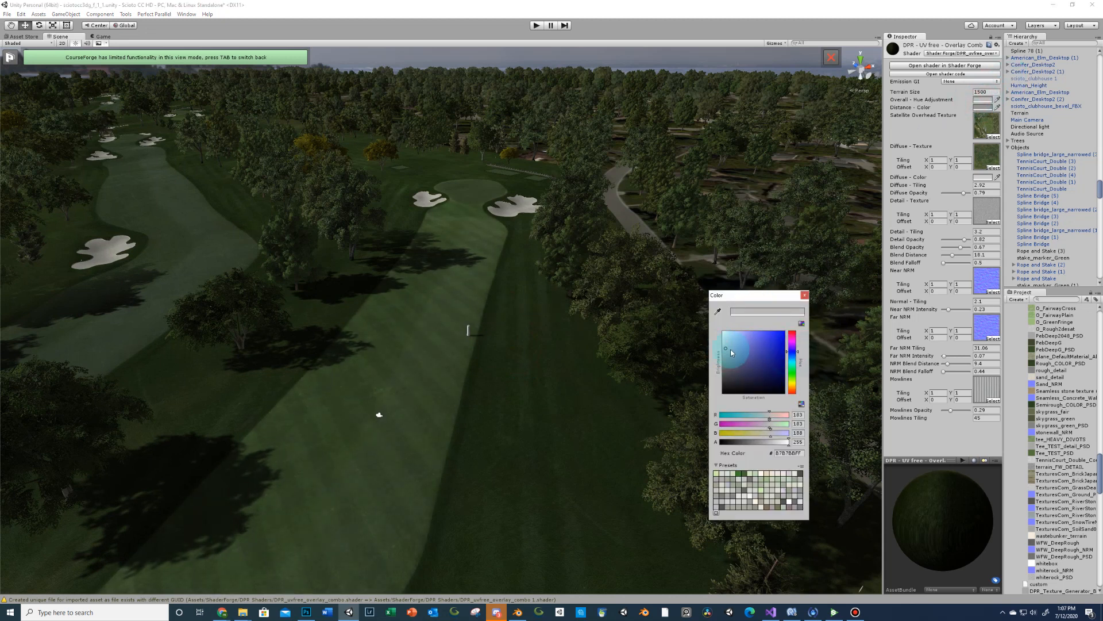
{"action": "left_click", "coordinate": [728, 348]}
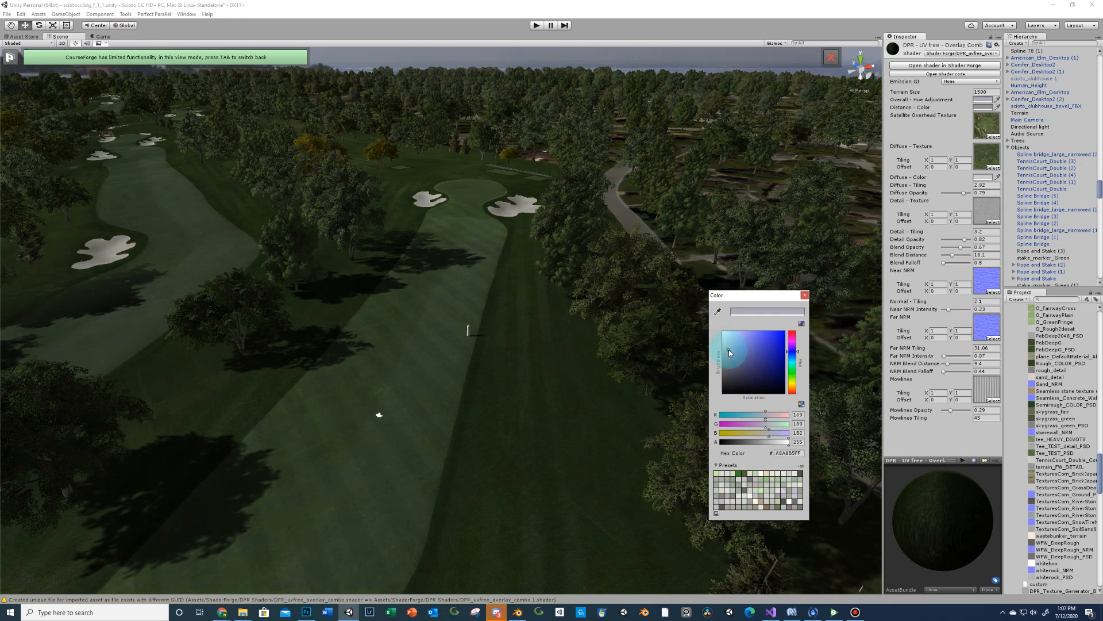
{"action": "left_click_drag", "start_coordinate": [728, 349], "coordinate": [731, 349]}
{"action": "left_click", "coordinate": [804, 296]}
Examine the tinted fairway at player height and from above, briefly selecting its mesh to see its extent.
{"action": "left_click_drag", "start_coordinate": [515, 315], "coordinate": [599, 212]}
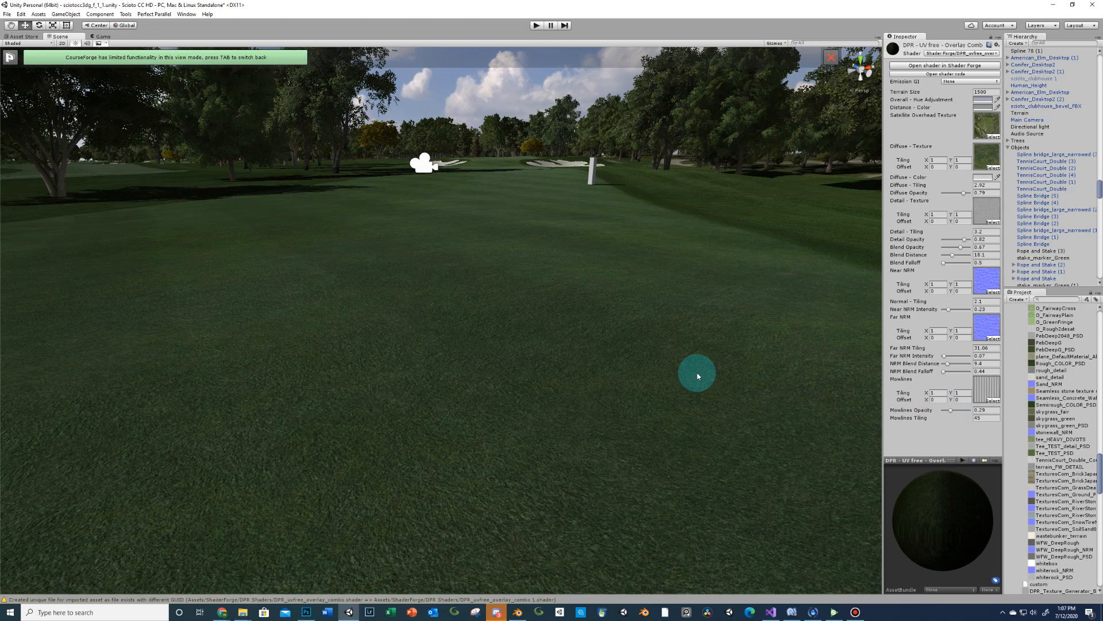
{"action": "right_click_drag", "start_coordinate": [684, 370], "coordinate": [559, 381]}
{"action": "middle_click_drag", "start_coordinate": [559, 382], "coordinate": [567, 408]}
{"action": "scroll", "coordinate": [567, 412], "scroll_direction": "up", "scroll_amount": 5}
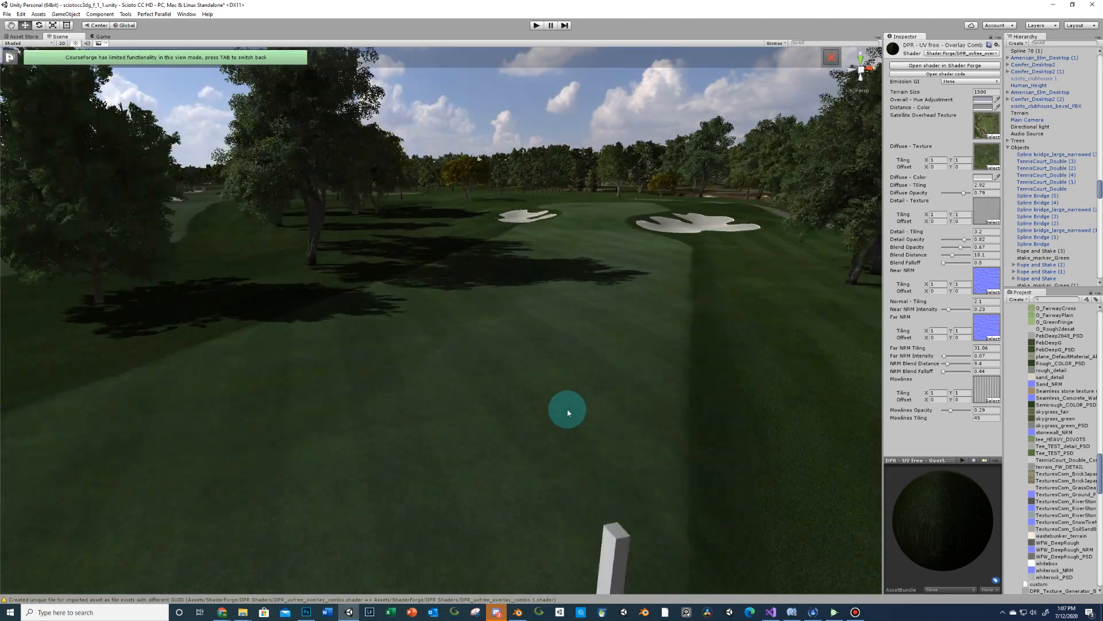
{"action": "right_click_drag", "start_coordinate": [566, 412], "coordinate": [591, 369]}
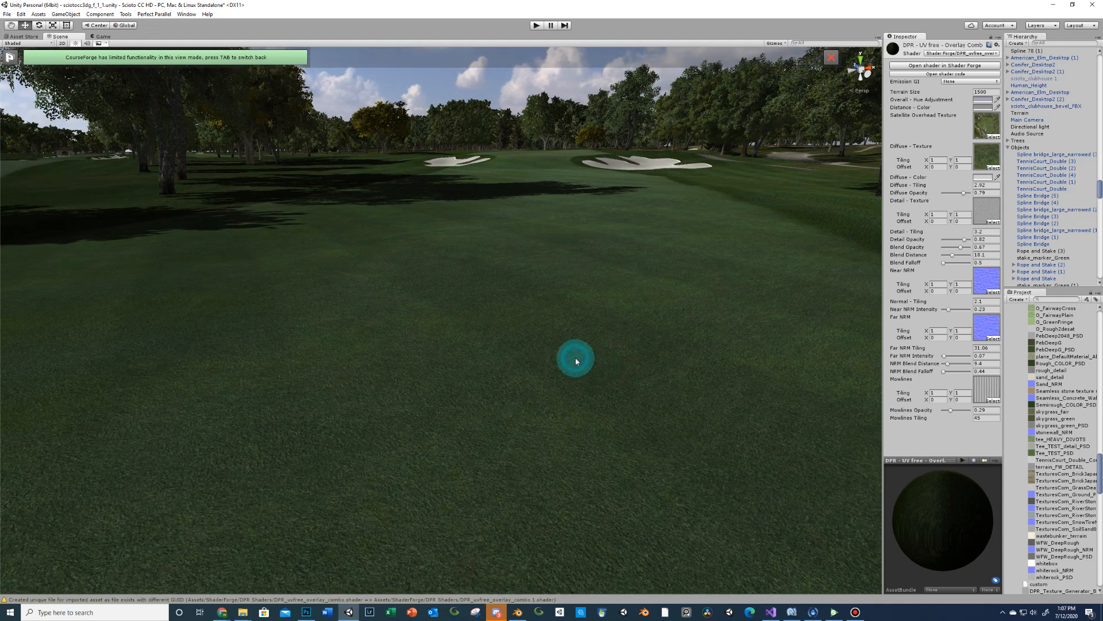
{"action": "left_click", "coordinate": [576, 359]}
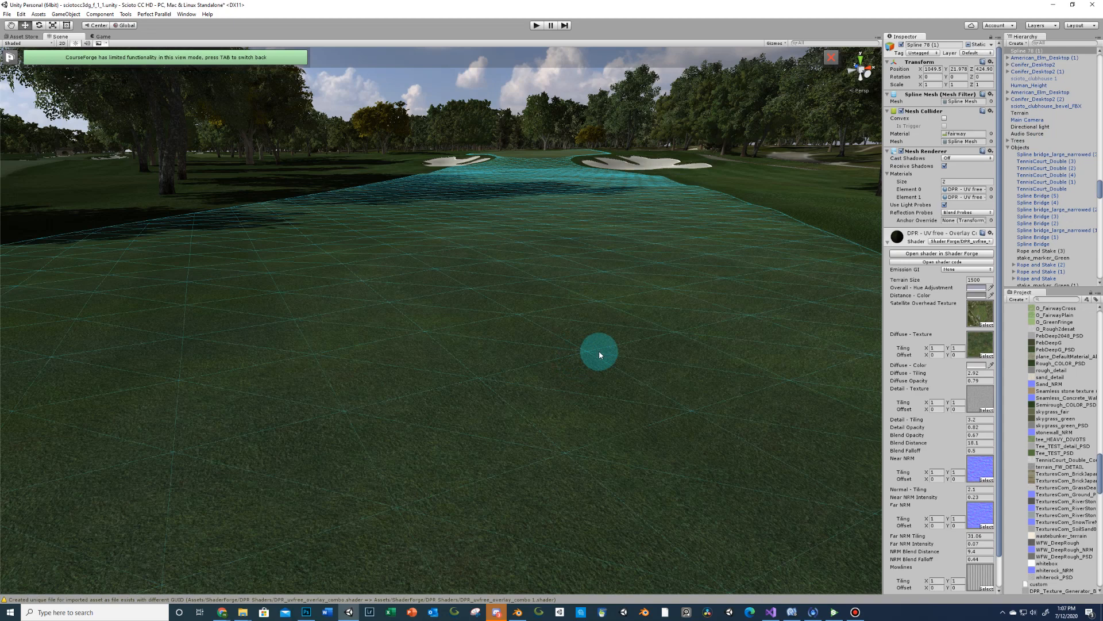
{"action": "left_click", "coordinate": [783, 185]}
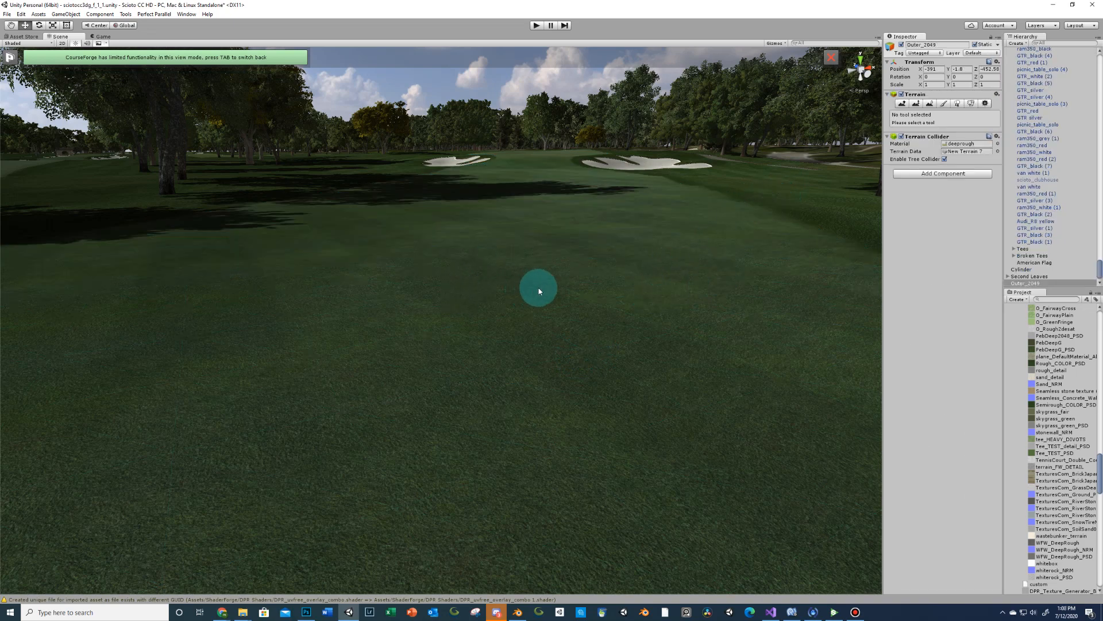
Assign the DPR - UV free - Overlay Combo material to Element 0 and Element 1 of the putting green's mesh, checking it from above.
{"action": "middle_click_drag", "start_coordinate": [565, 276], "coordinate": [472, 502]}
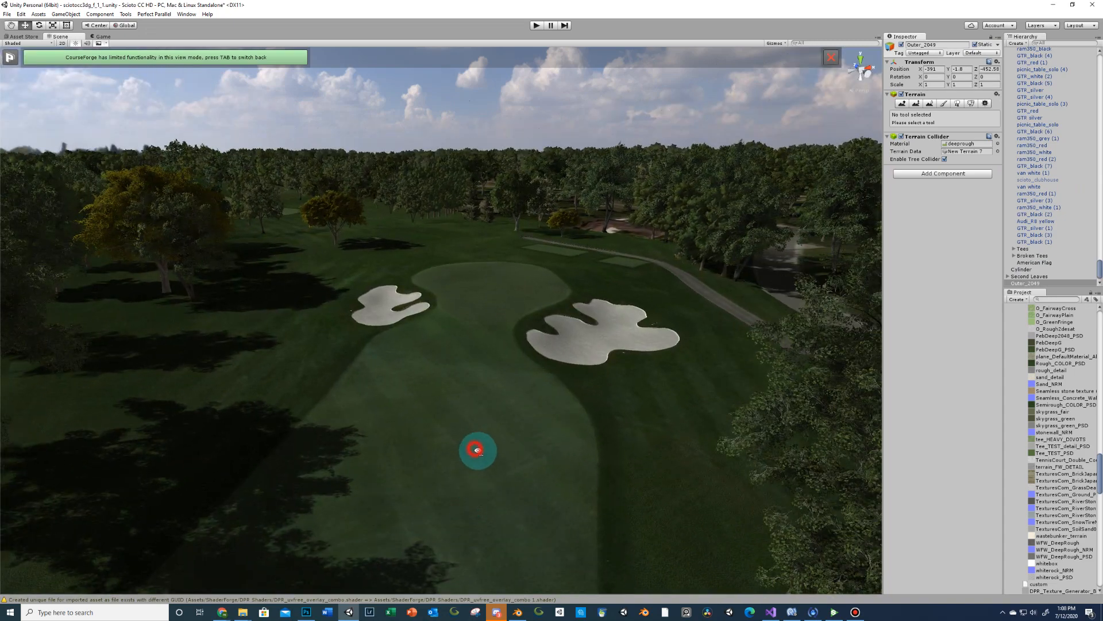
{"action": "scroll", "coordinate": [477, 449], "scroll_direction": "up", "scroll_amount": 10}
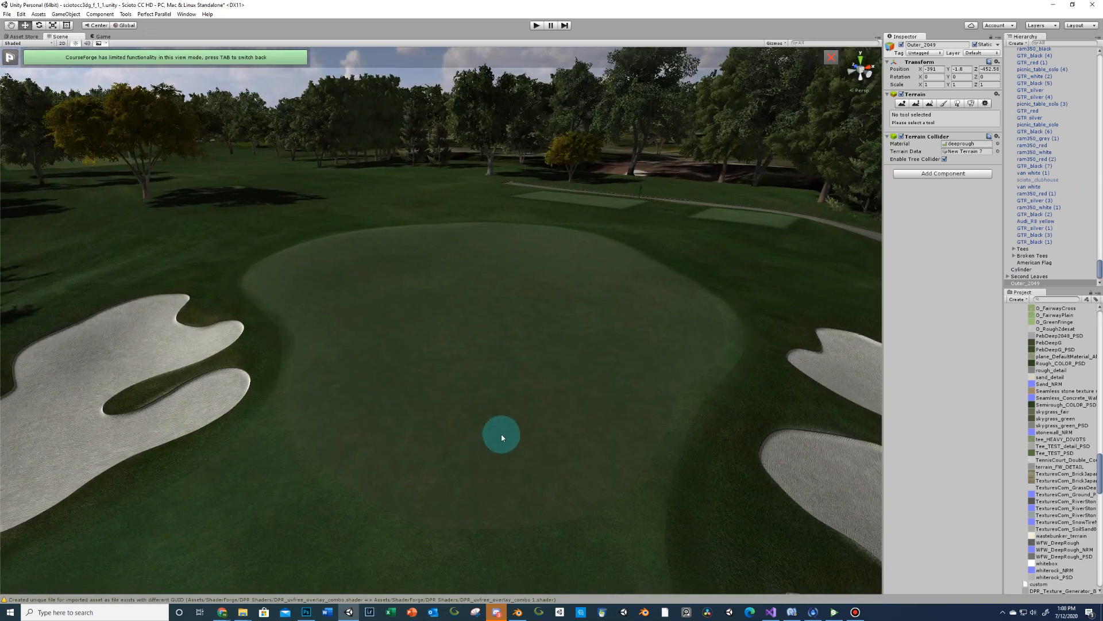
{"action": "left_click", "coordinate": [504, 399]}
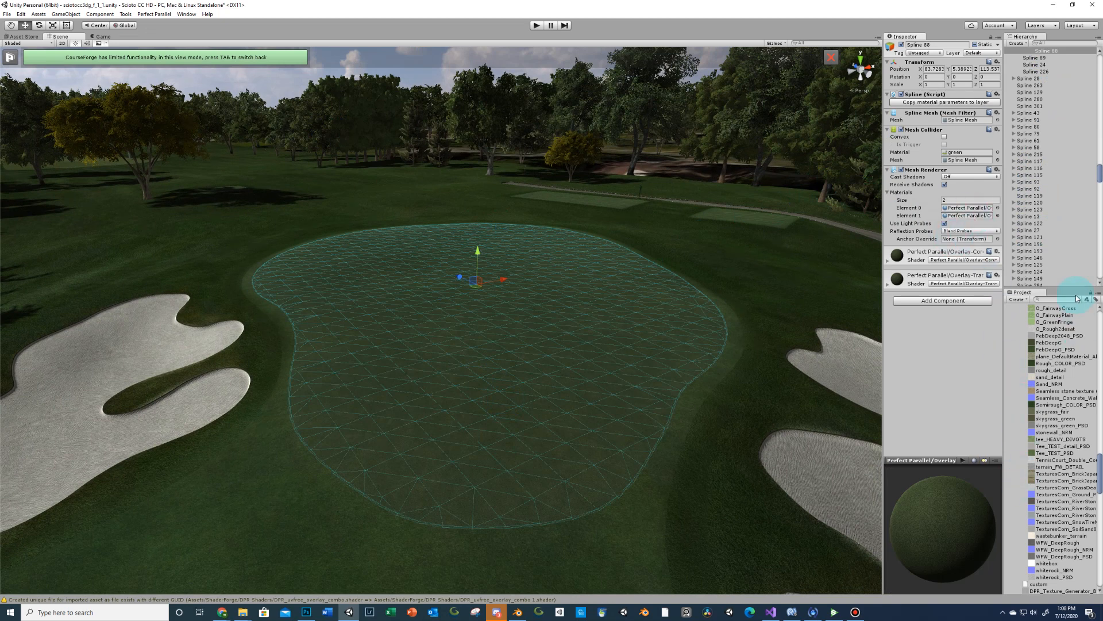
{"action": "scroll", "coordinate": [1064, 443], "scroll_direction": "down", "scroll_amount": 7}
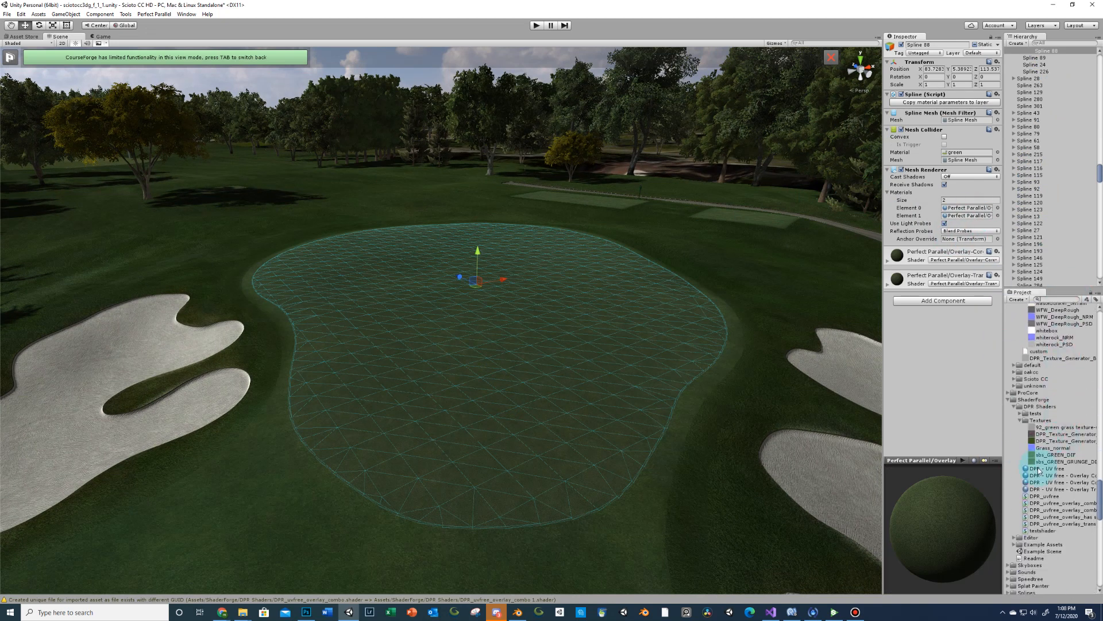
{"action": "left_click_drag", "start_coordinate": [1027, 487], "coordinate": [970, 217]}
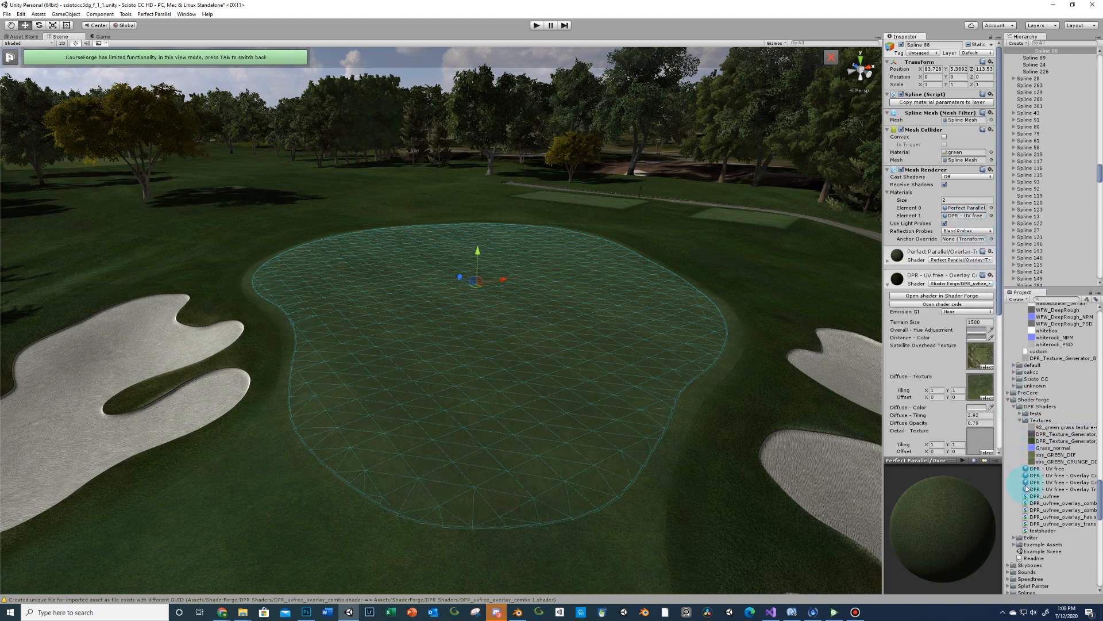
{"action": "left_click_drag", "start_coordinate": [1026, 486], "coordinate": [954, 211]}
{"action": "left_click", "coordinate": [683, 228]}
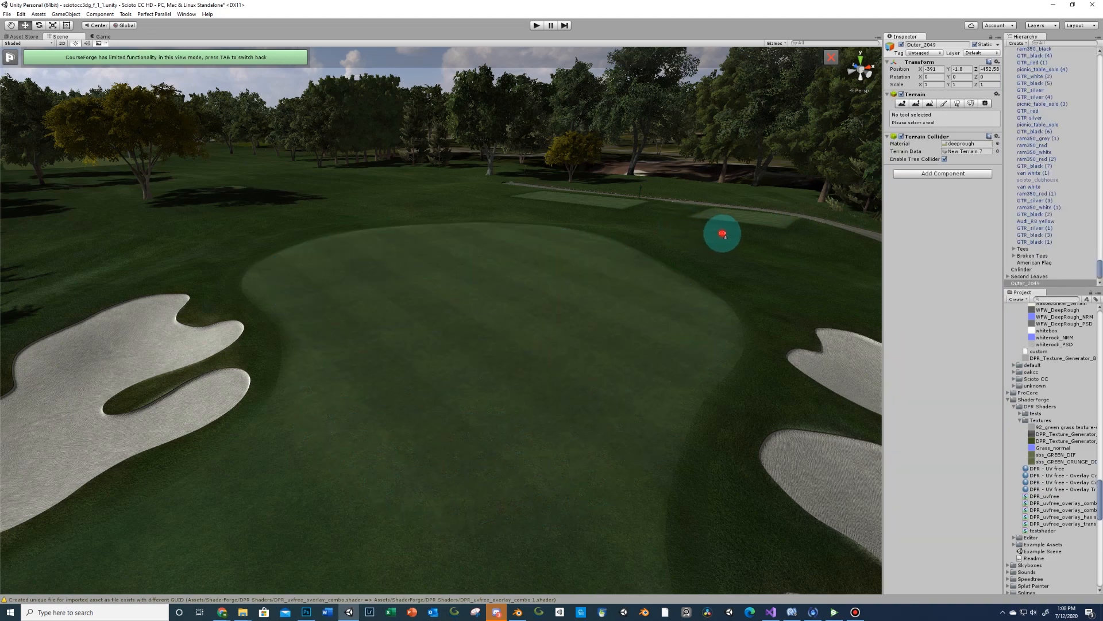
{"action": "right_click_drag", "start_coordinate": [722, 234], "coordinate": [734, 254]}
{"action": "scroll", "coordinate": [678, 240], "scroll_direction": "down", "scroll_amount": 3}
{"action": "scroll", "coordinate": [642, 257], "scroll_direction": "down", "scroll_amount": 5}
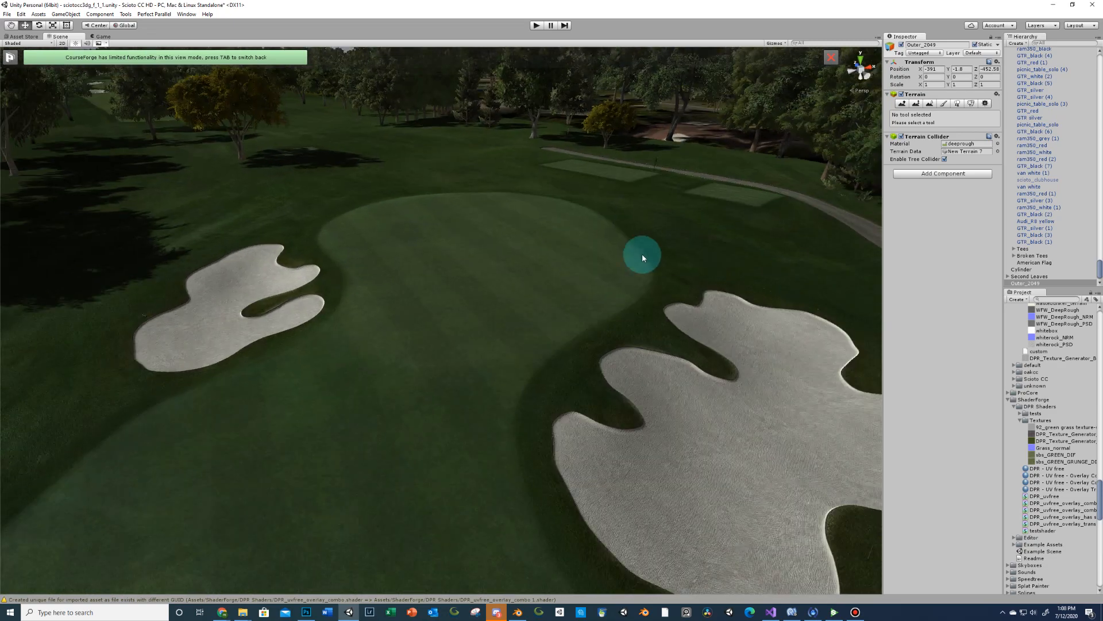
{"action": "right_click_drag", "start_coordinate": [584, 264], "coordinate": [560, 277]}
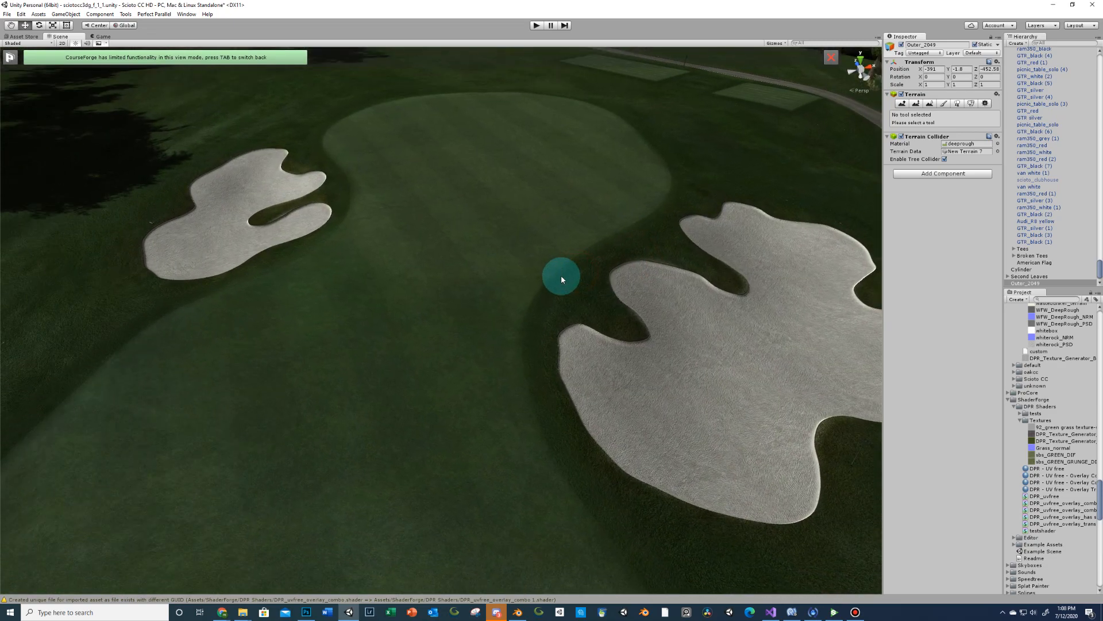